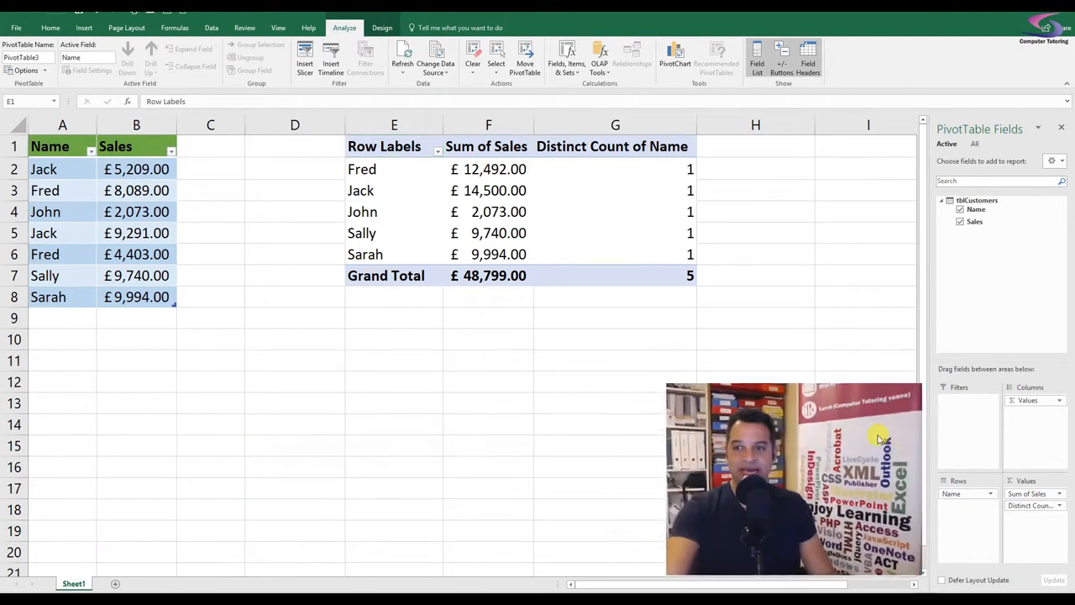
Clear everything from columns E to G to remove the PivotTable.
drag(393, 124, 629, 120)
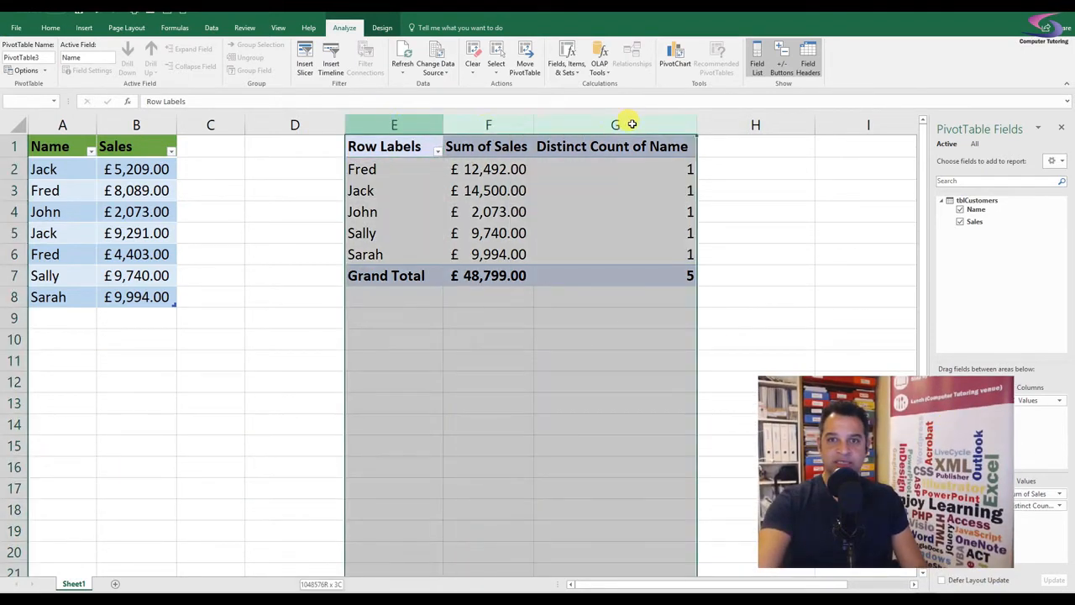
click(50, 27)
click(914, 70)
click(926, 84)
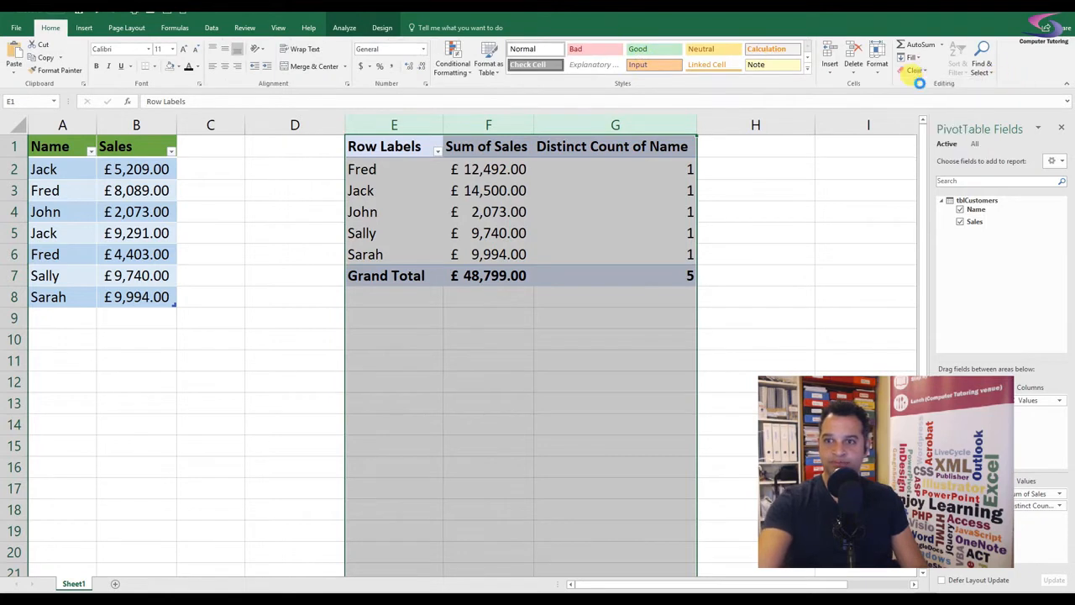
click(415, 230)
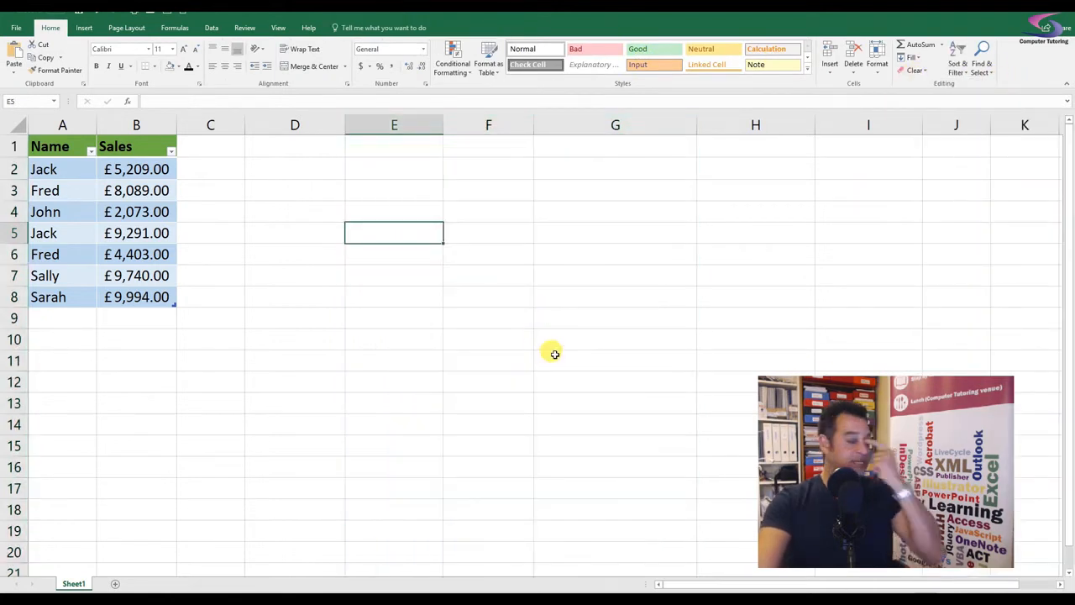
click(200, 144)
text(U)
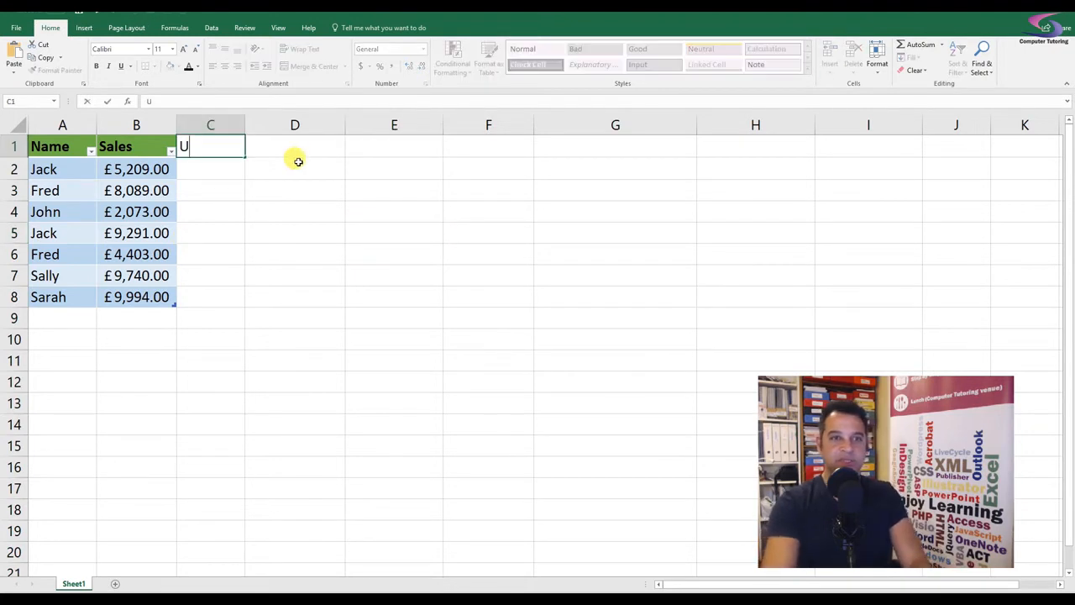
text(nique)
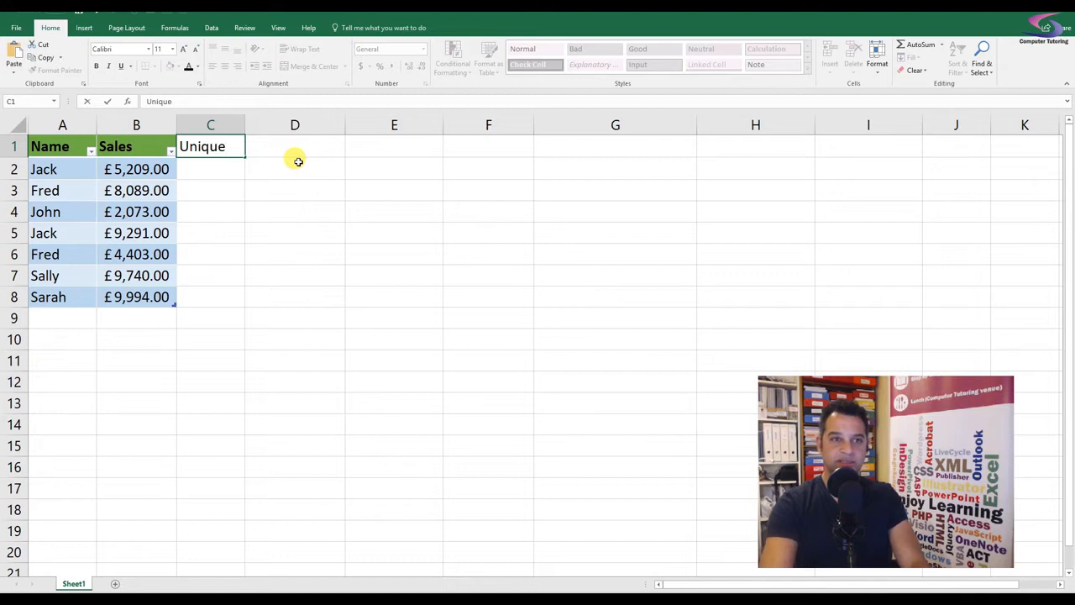
key(BackSpace)
key(BackSpace)
key(BackSpace)
key(BackSpace)
key(BackSpace)
key(BackSpace)
Enter the heading "Distinct Count" in cell C1 and widen column C to fit it.
text(Di)
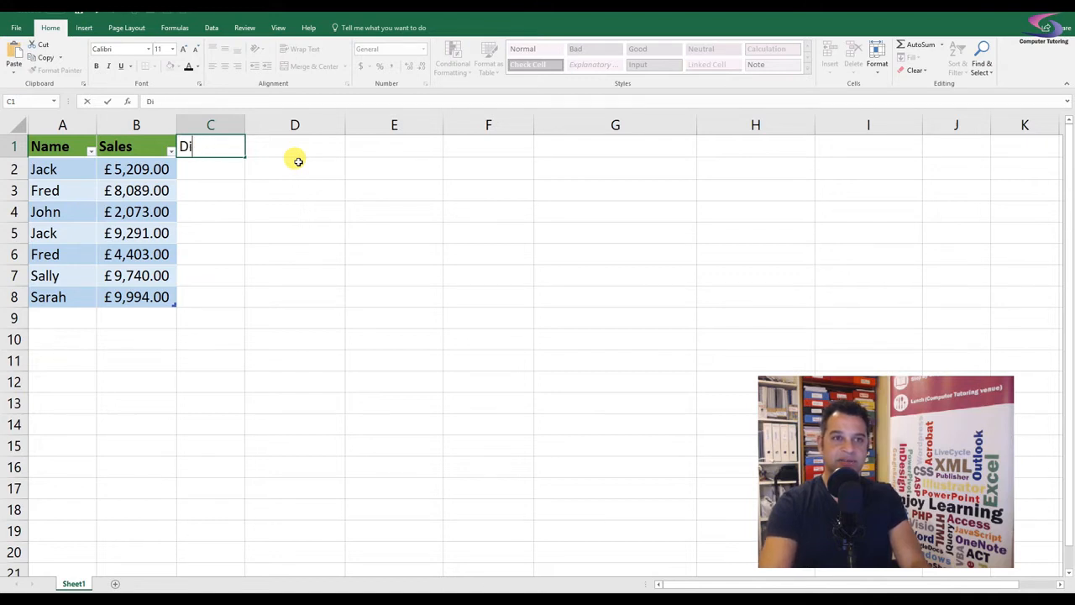
text(stinct Coun)
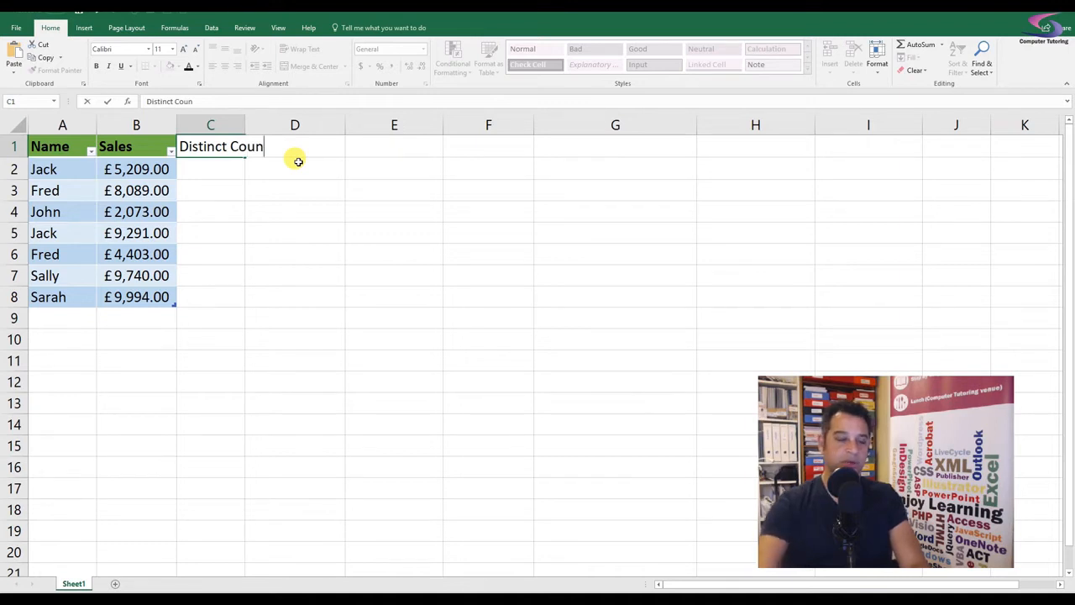
text(t)
key(Return)
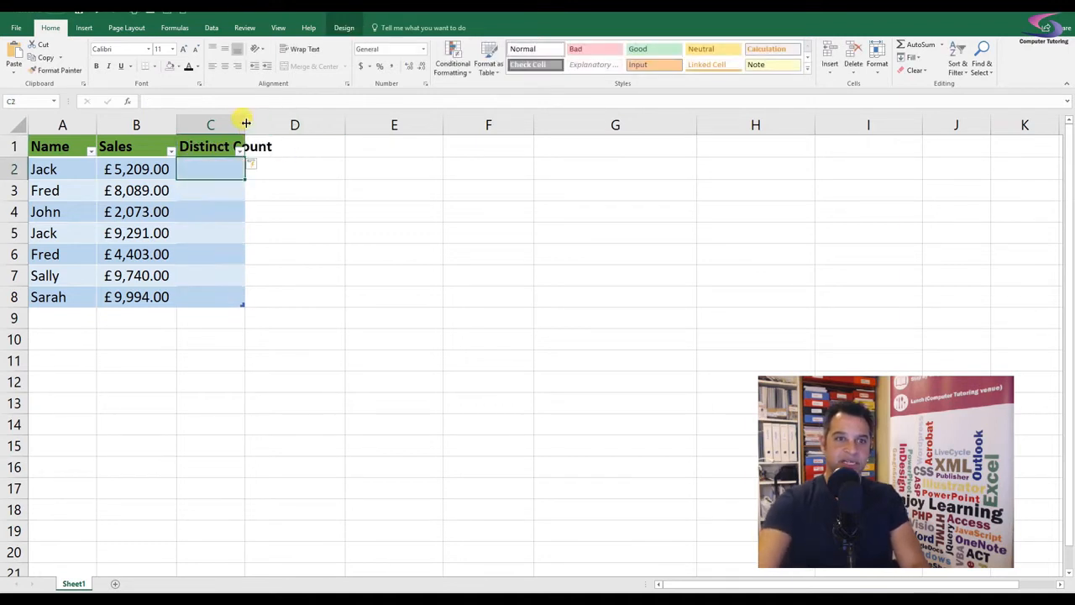
drag(244, 118, 280, 118)
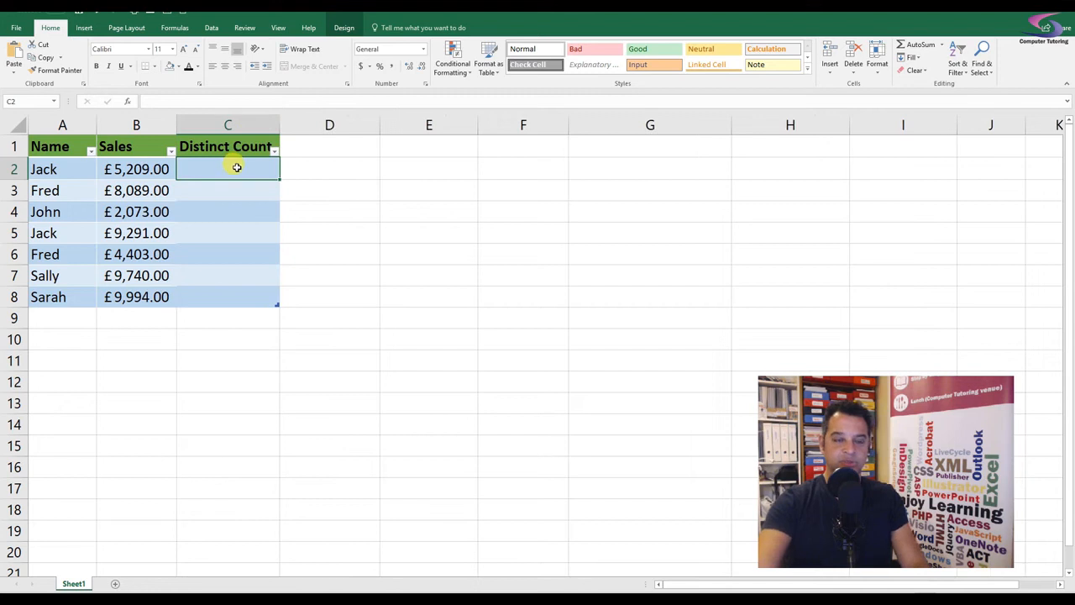
Convert the table in A1:C8 to a normal range.
drag(65, 145, 233, 293)
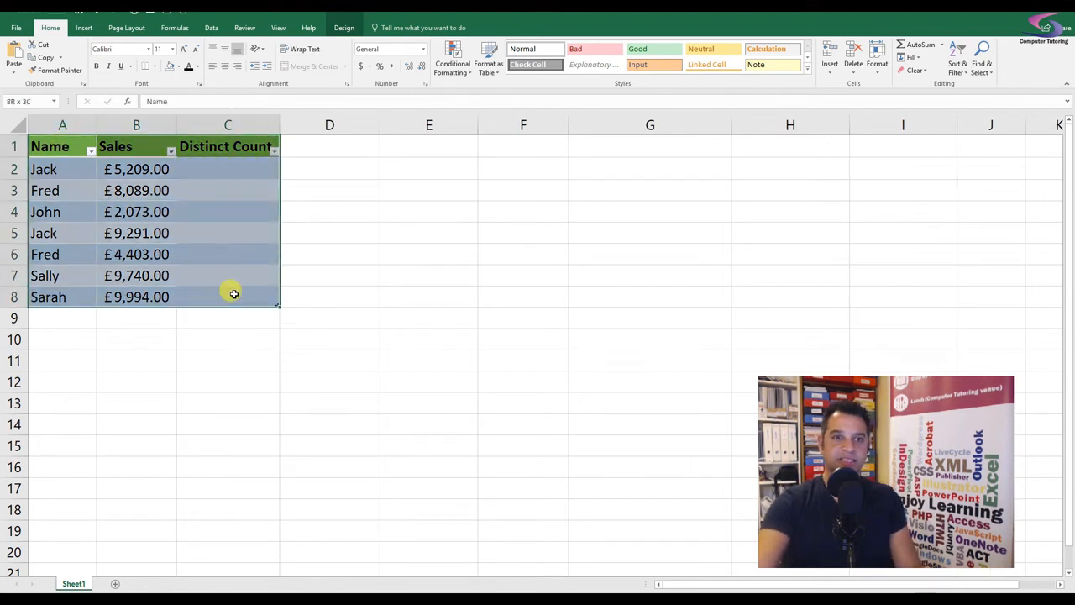
click(488, 65)
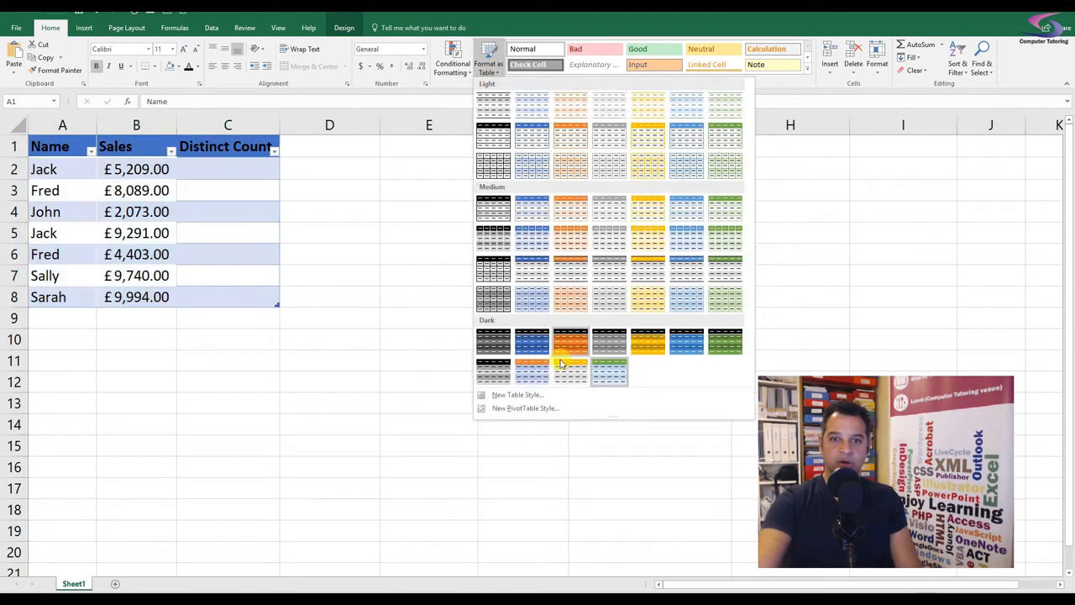
click(341, 28)
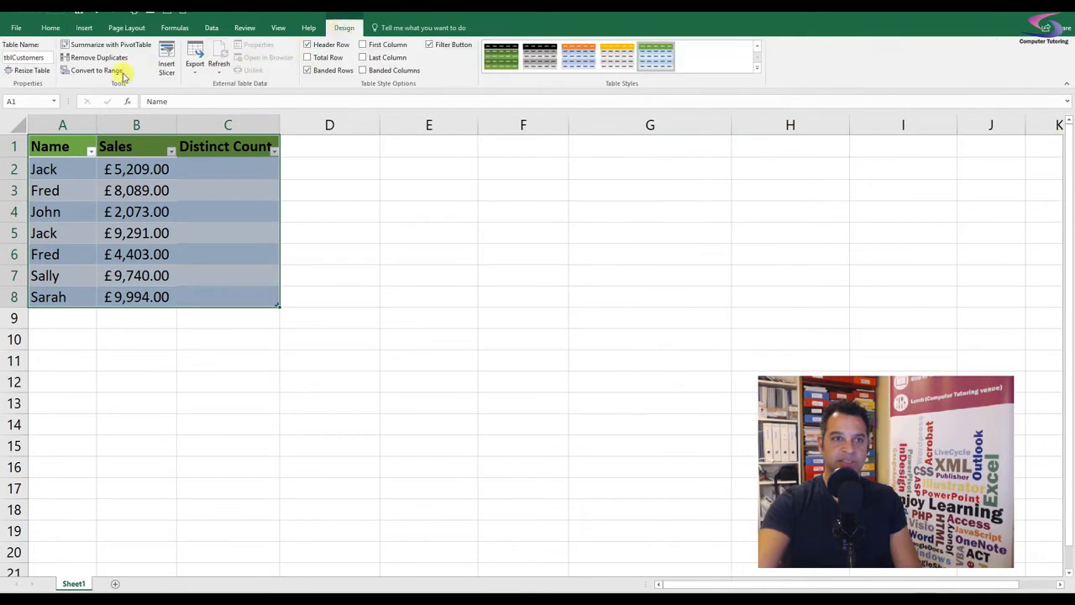
click(122, 73)
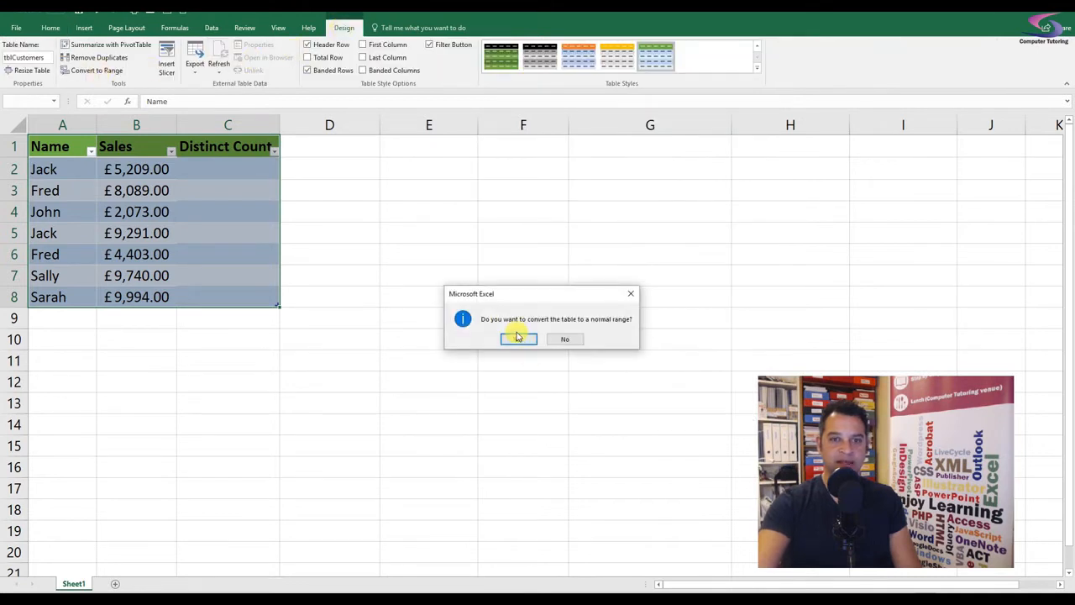
click(519, 337)
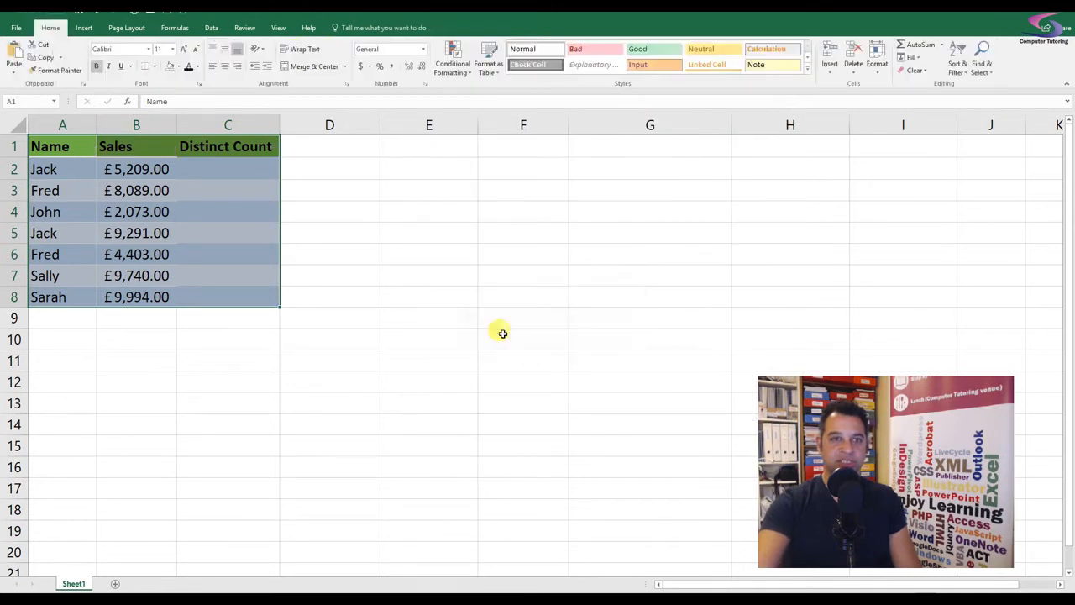
Remove the fill colour and clear all formatting from the range A1:C8.
click(178, 66)
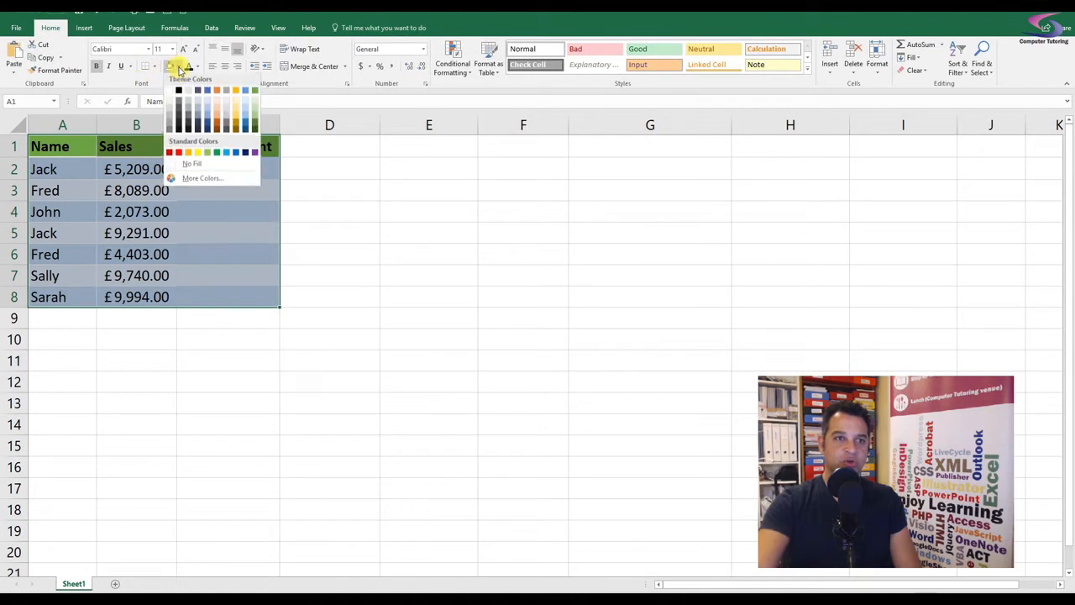
click(196, 167)
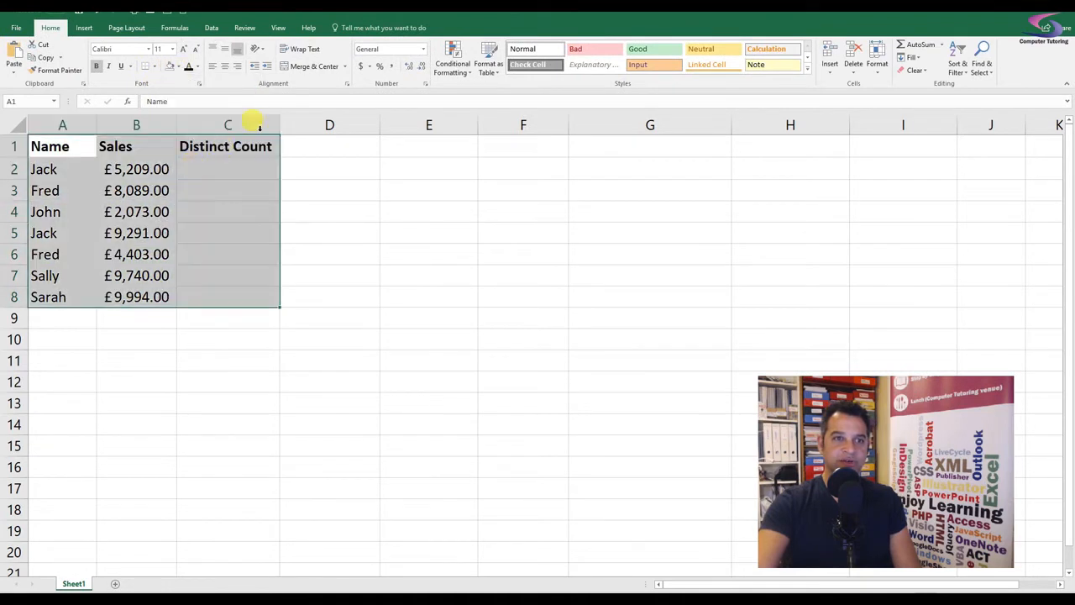
click(914, 70)
click(934, 99)
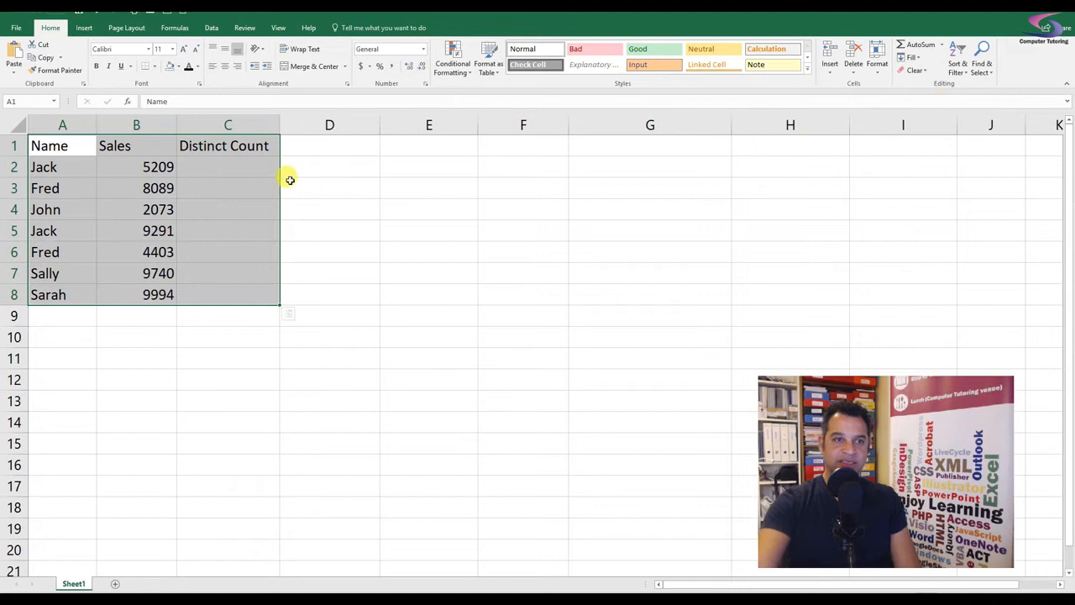
Apply the £ English (United Kingdom) accounting format to the sales figures in B2:B8.
drag(143, 167, 155, 299)
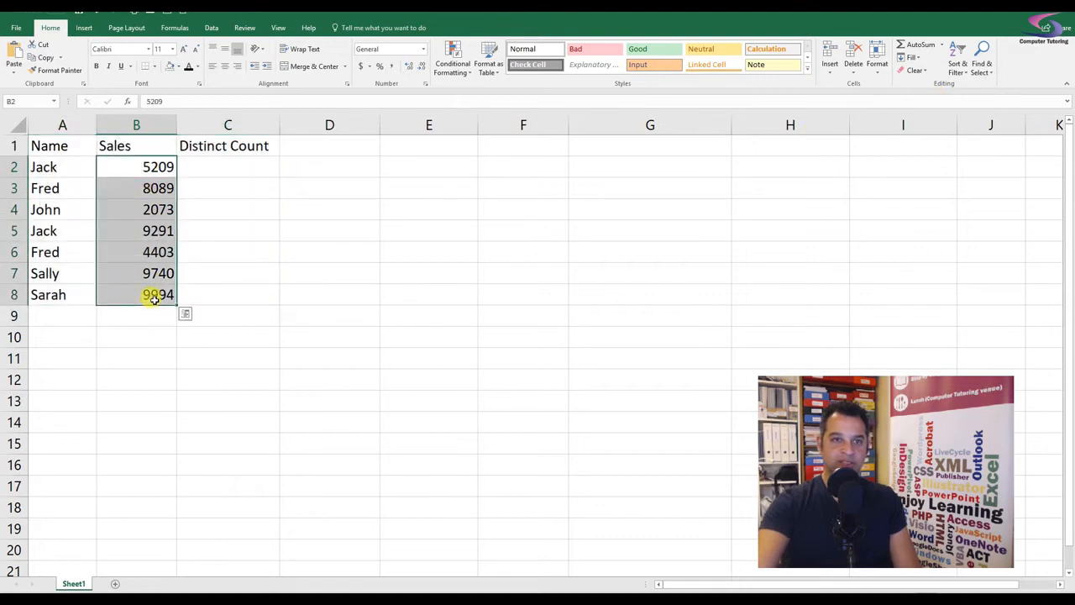
click(368, 66)
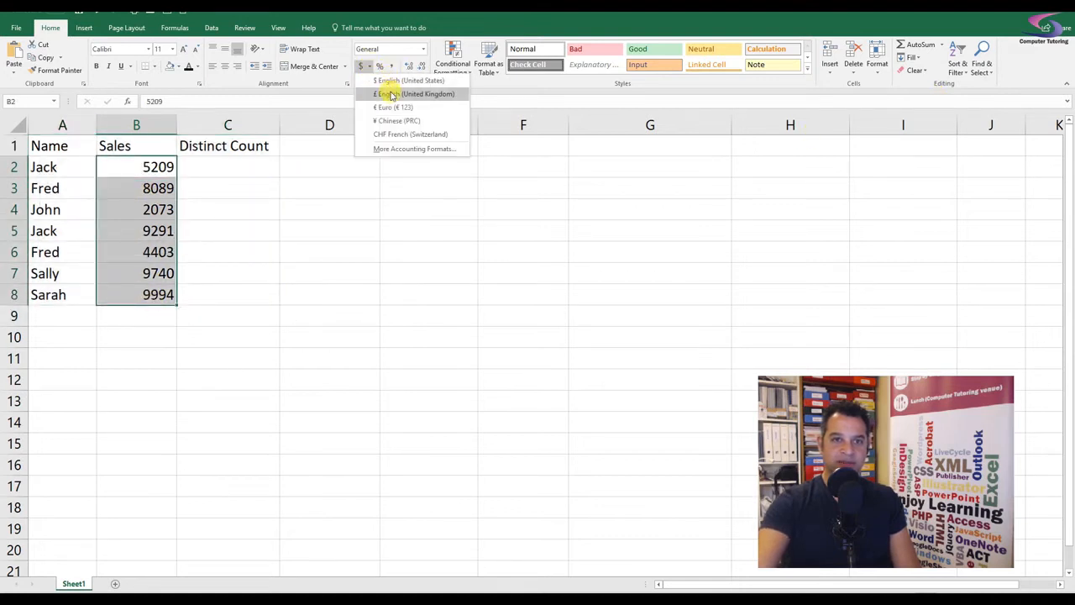
click(391, 94)
drag(240, 228, 240, 210)
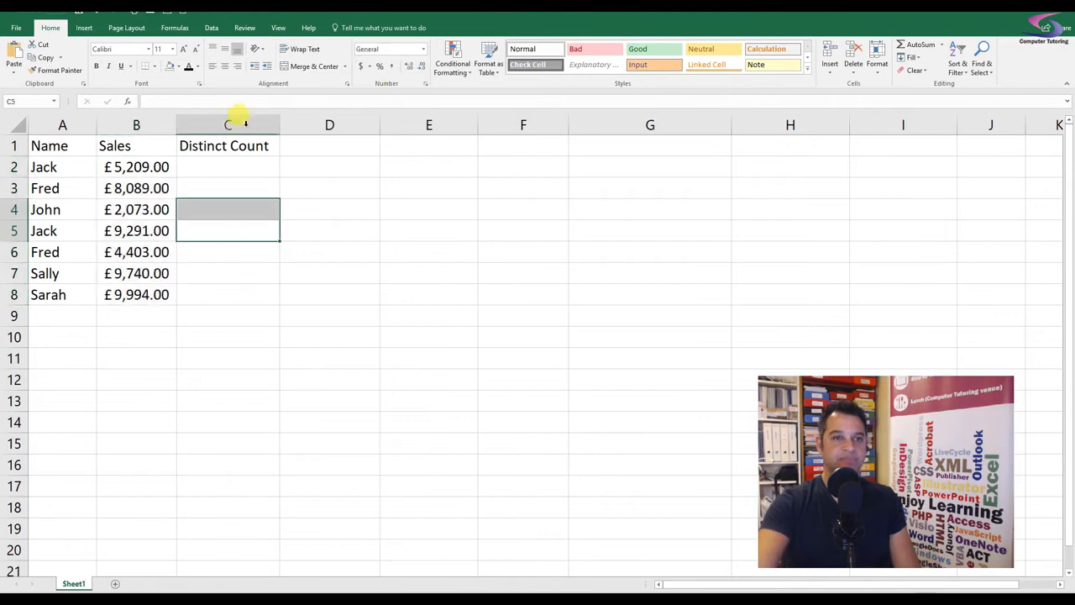
Start a formula in cell C2 with the nested functions =SUM(IF(FREQUENCY(.
click(241, 168)
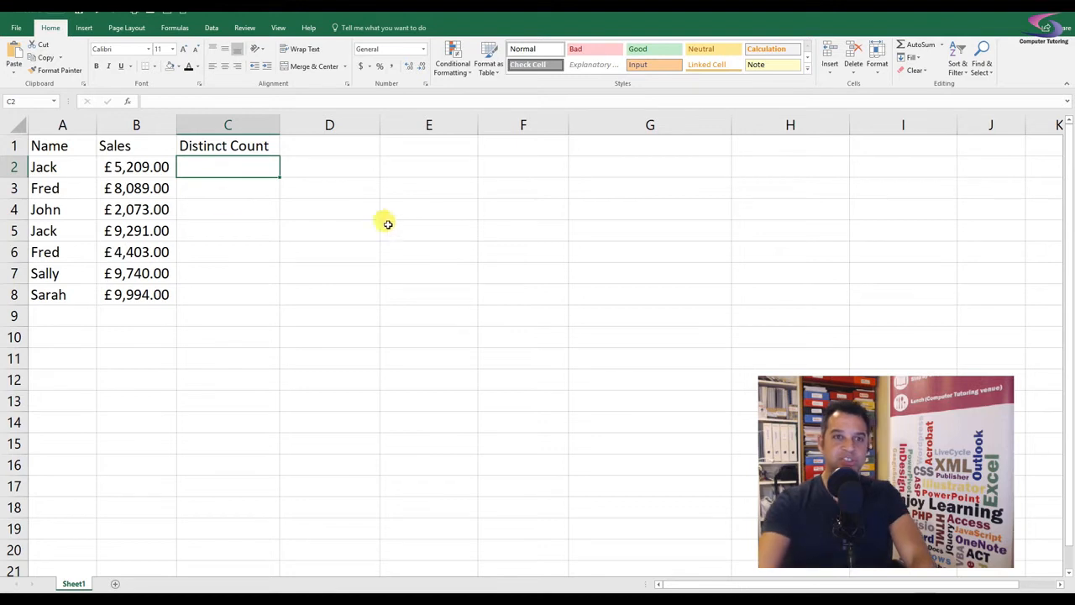
scroll(231, 192, up, 2)
scroll(231, 192, up, 1)
scroll(257, 267, up, 1)
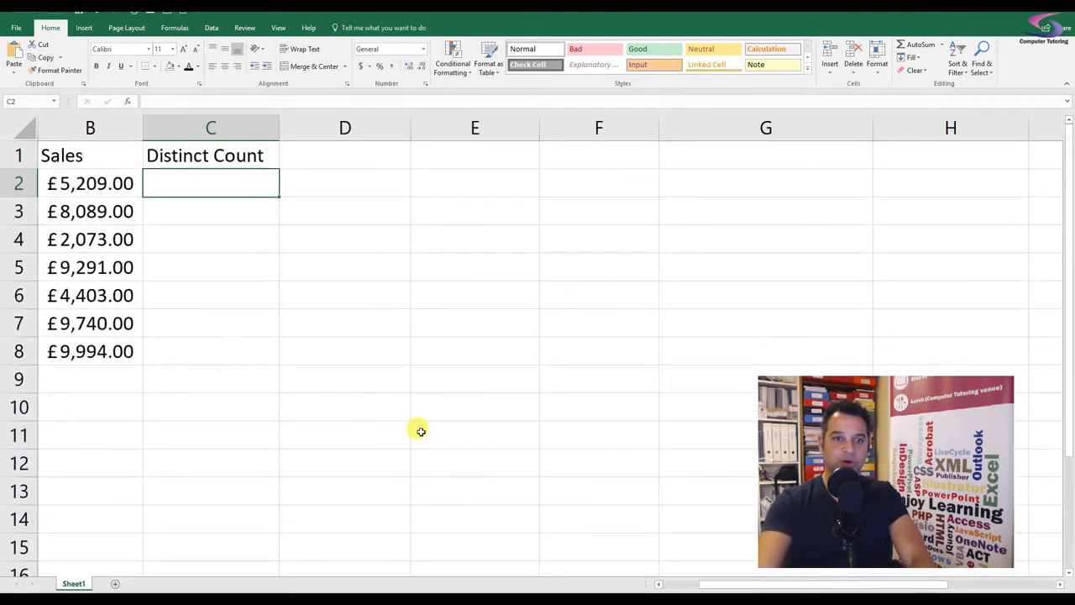
drag(734, 586, 683, 583)
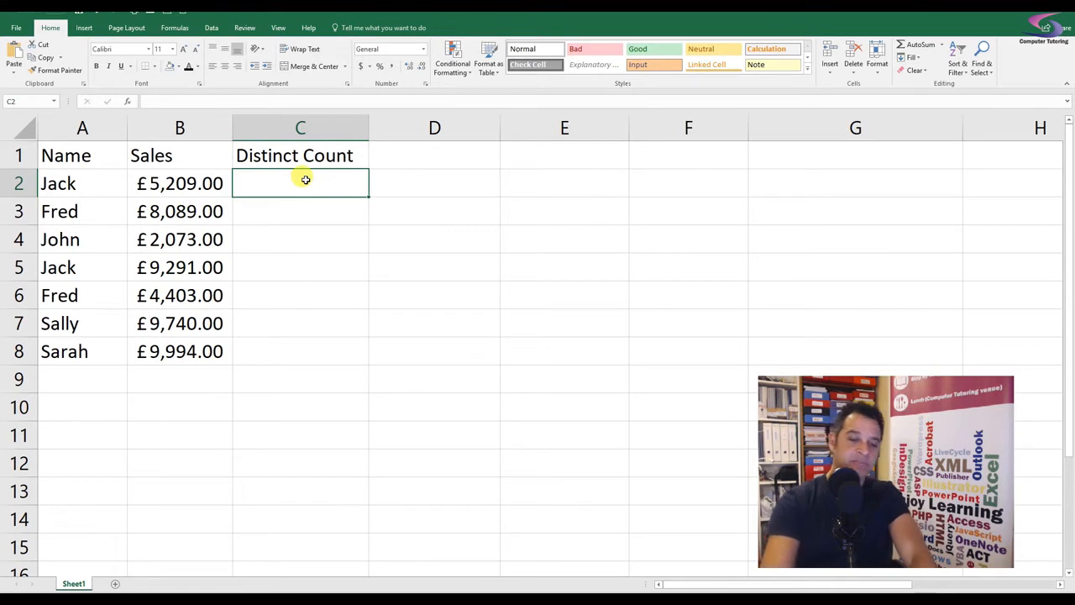
text(=)
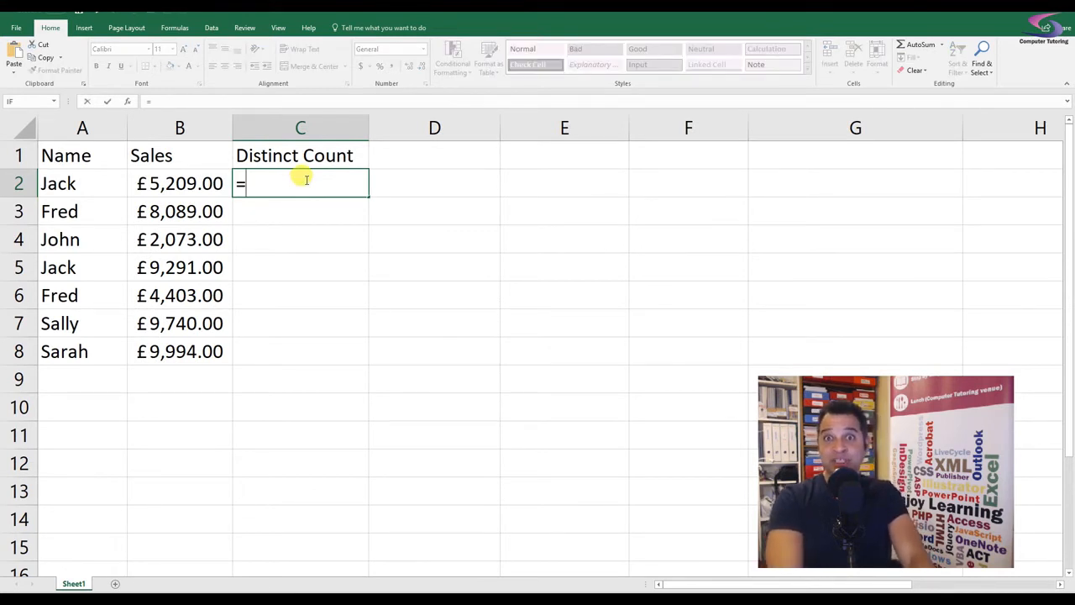
text(SU)
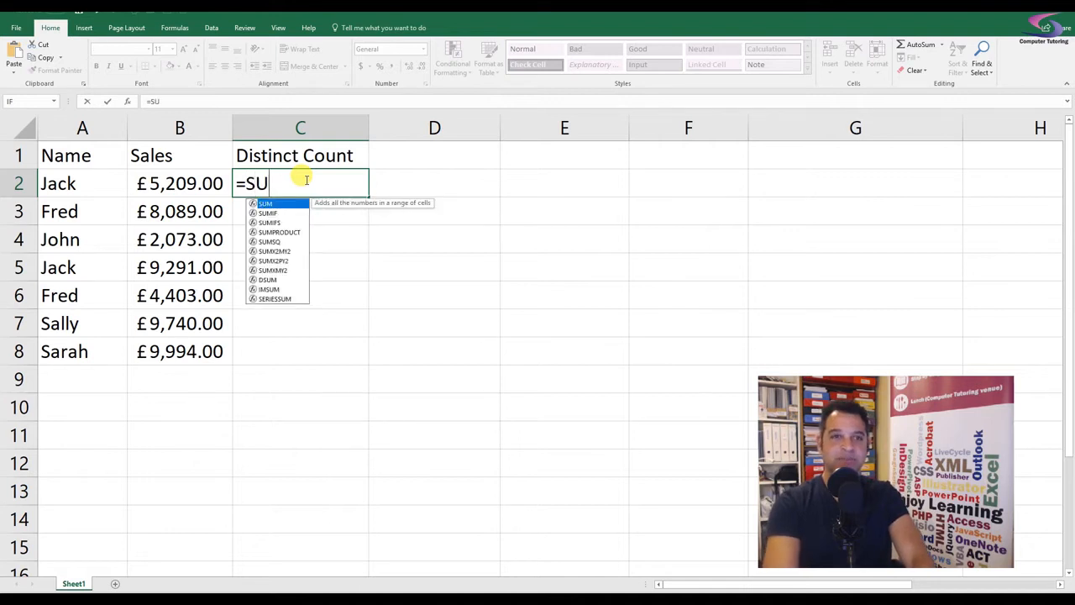
text(M(IF()
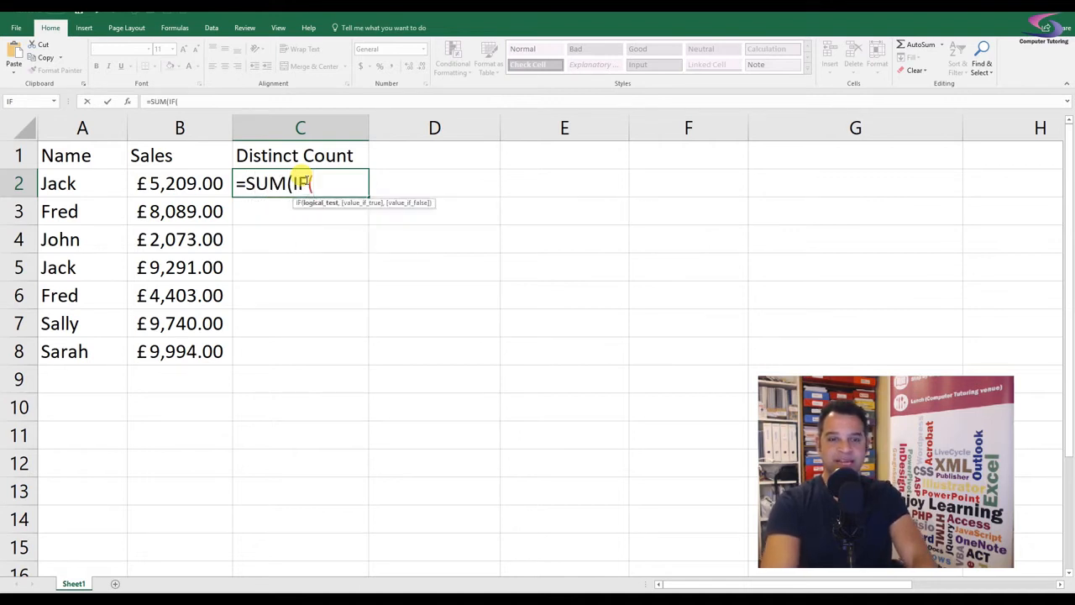
text(FREQUENCY()
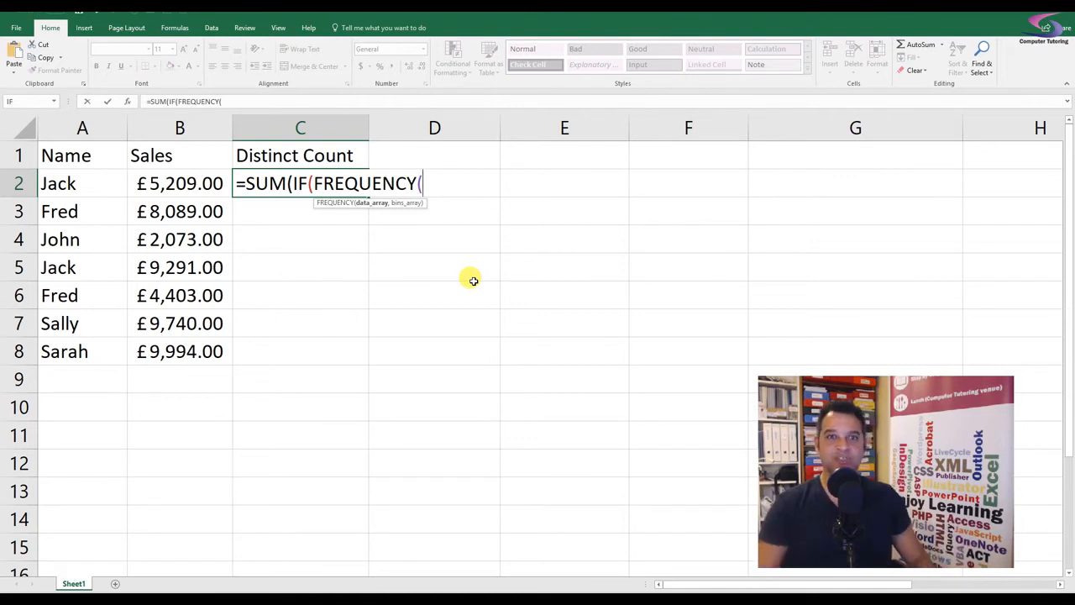
Add MATCH(A2:A8,A2:A8,0) as the data array of the FREQUENCY function in C2.
text(MATCH()
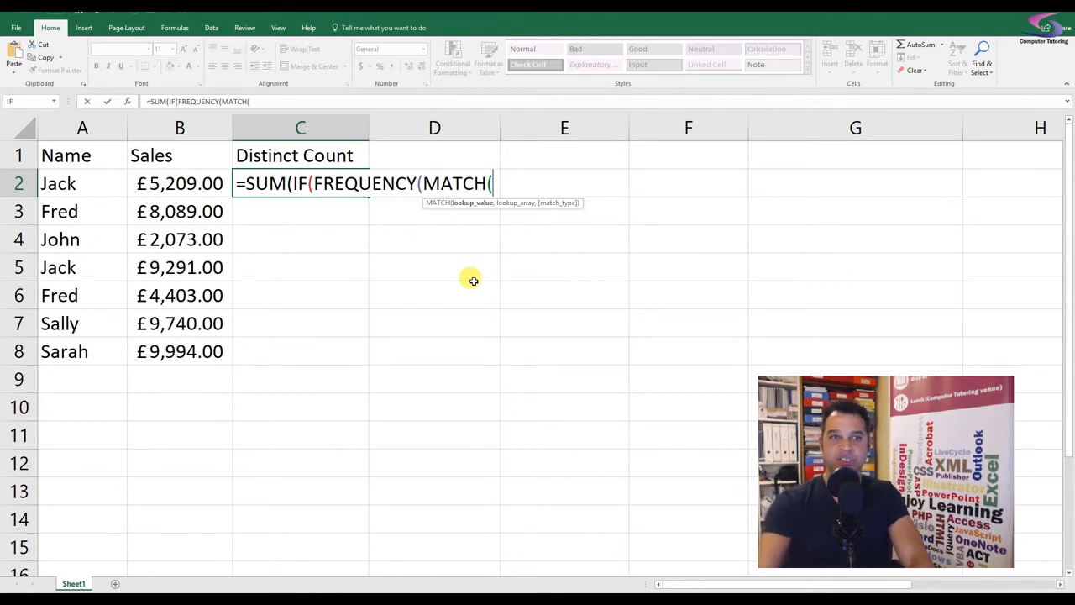
drag(79, 176, 79, 355)
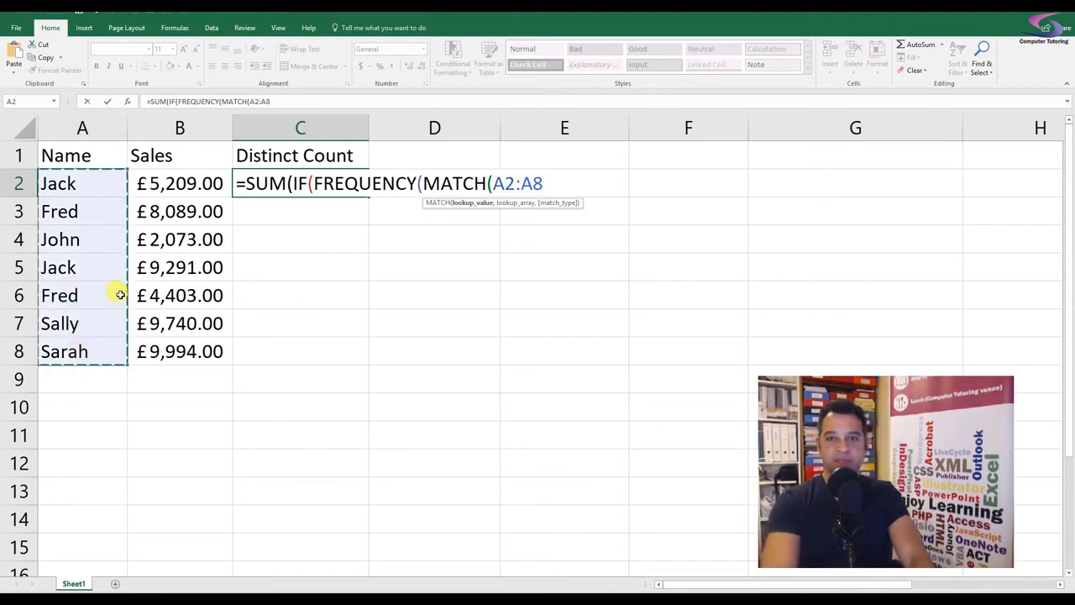
text(,)
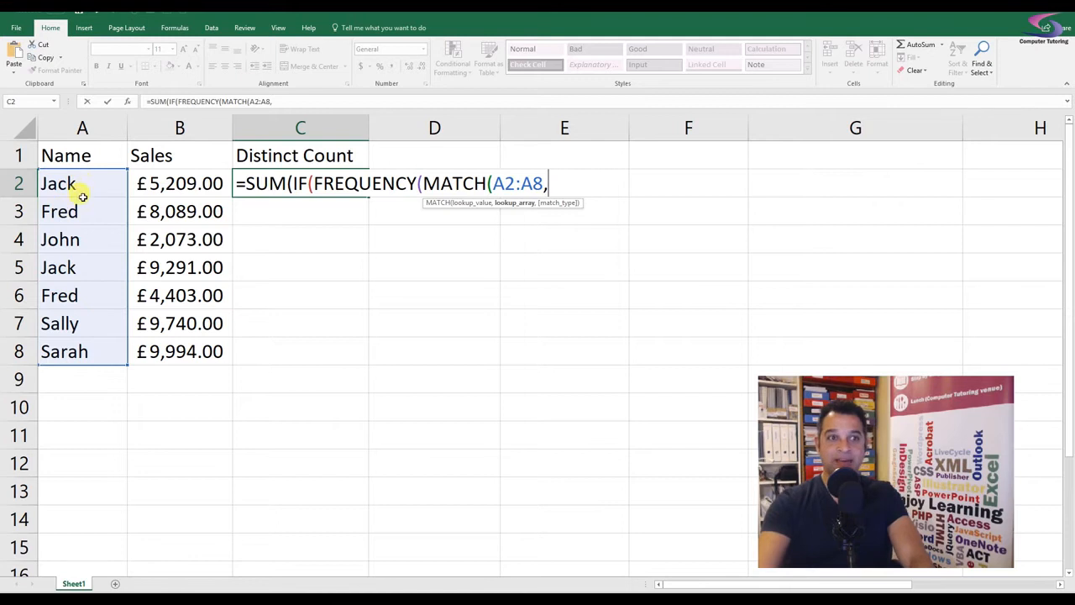
drag(79, 189, 74, 351)
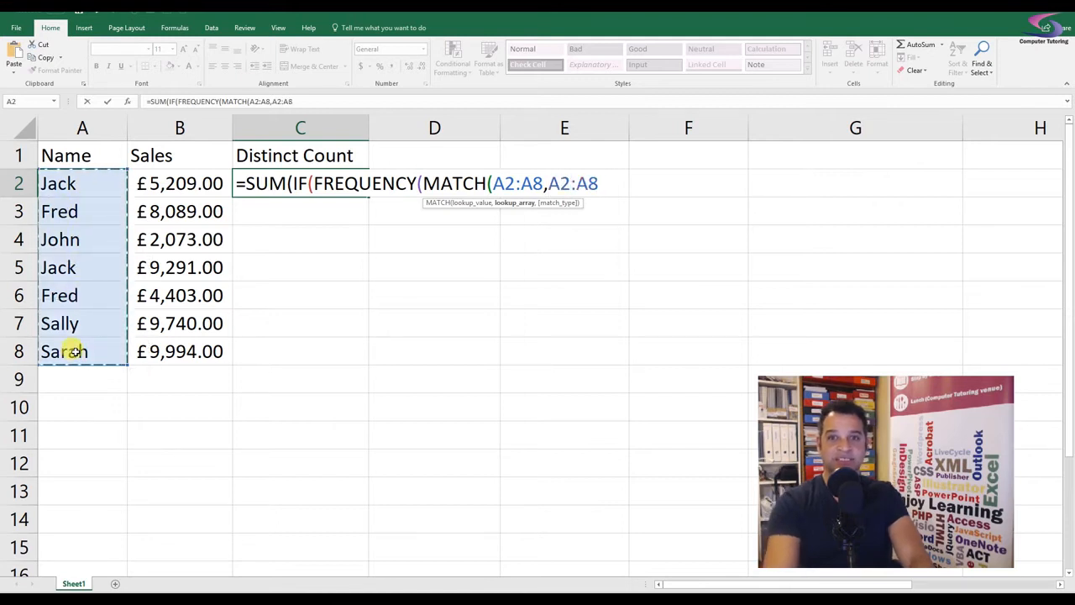
text(,0))
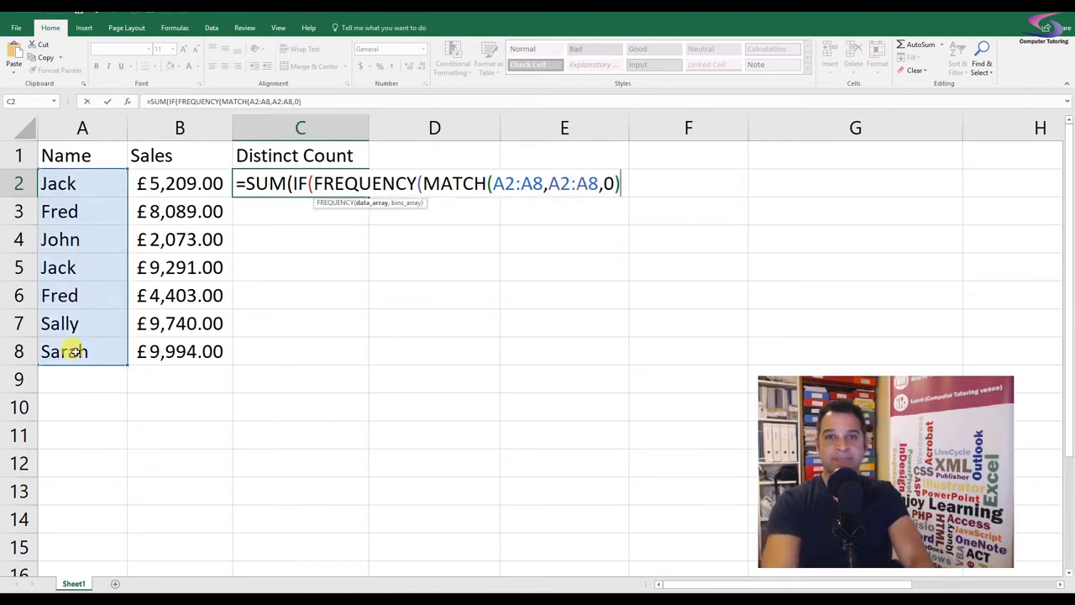
Add MATCH(A2:A8,A2:A8,0) as the bins array of the FREQUENCY function in C2 and close FREQUENCY.
text(,)
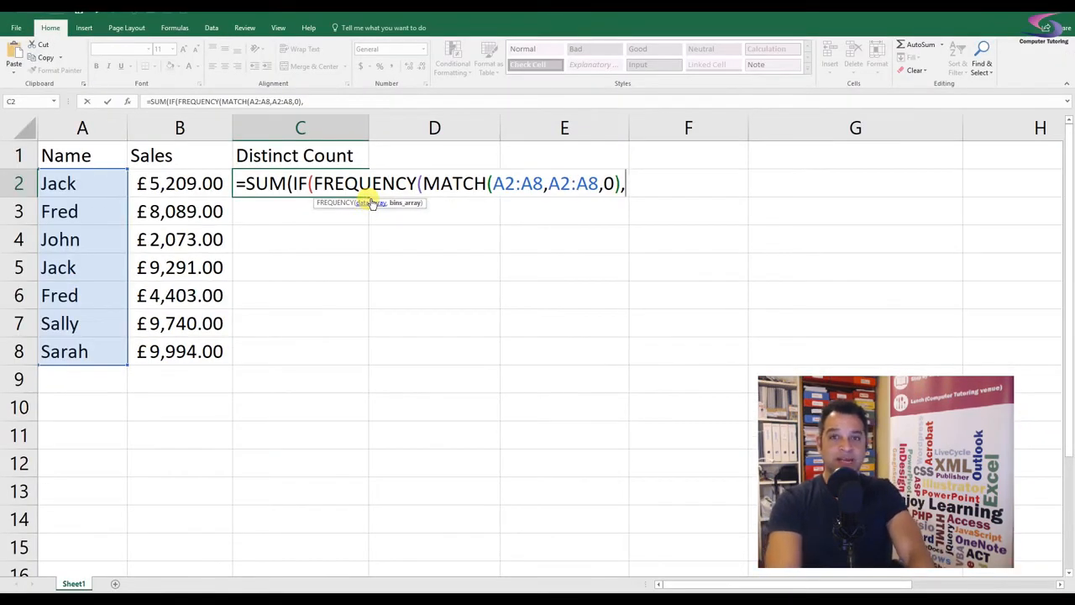
text(MAT)
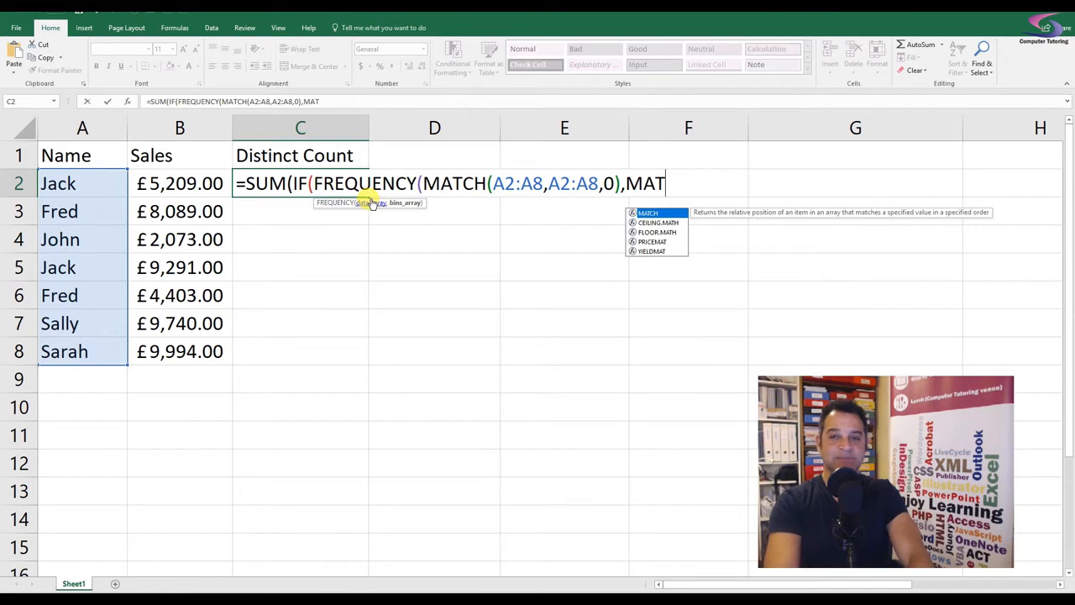
key(Tab)
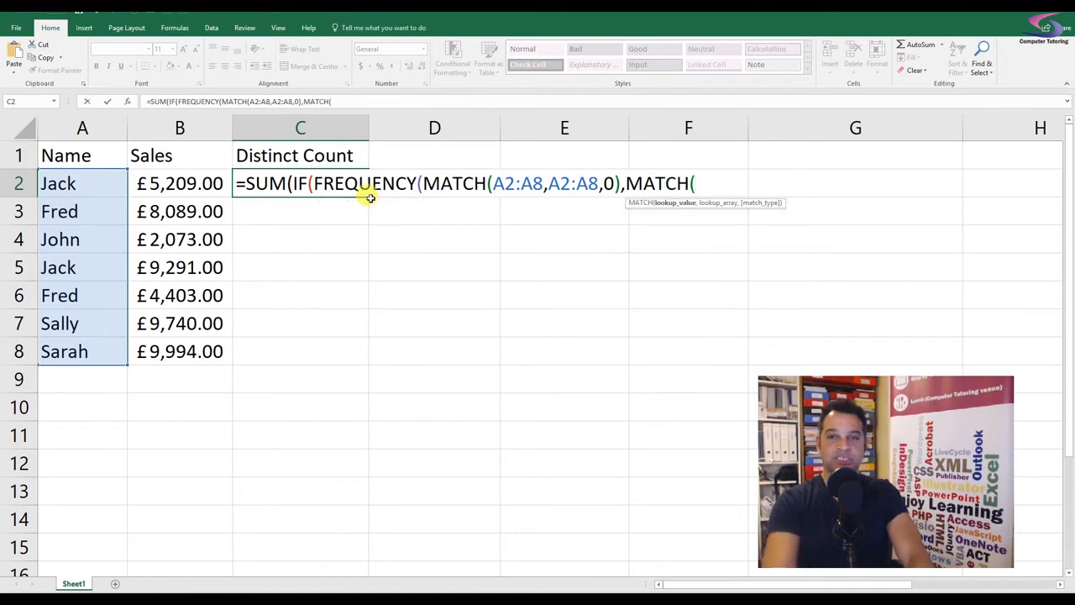
drag(89, 179, 90, 351)
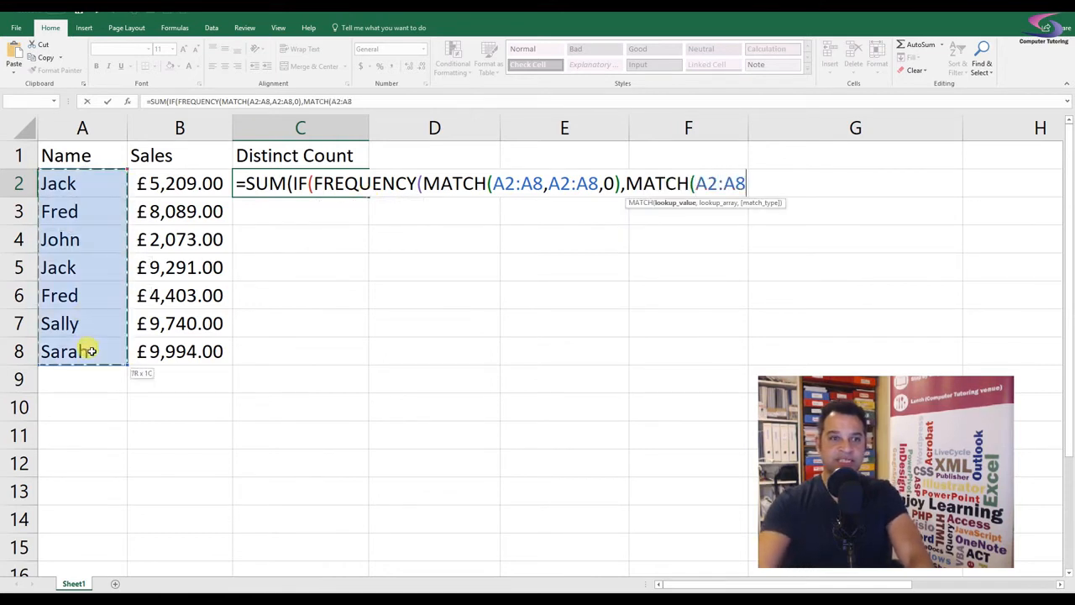
text(,)
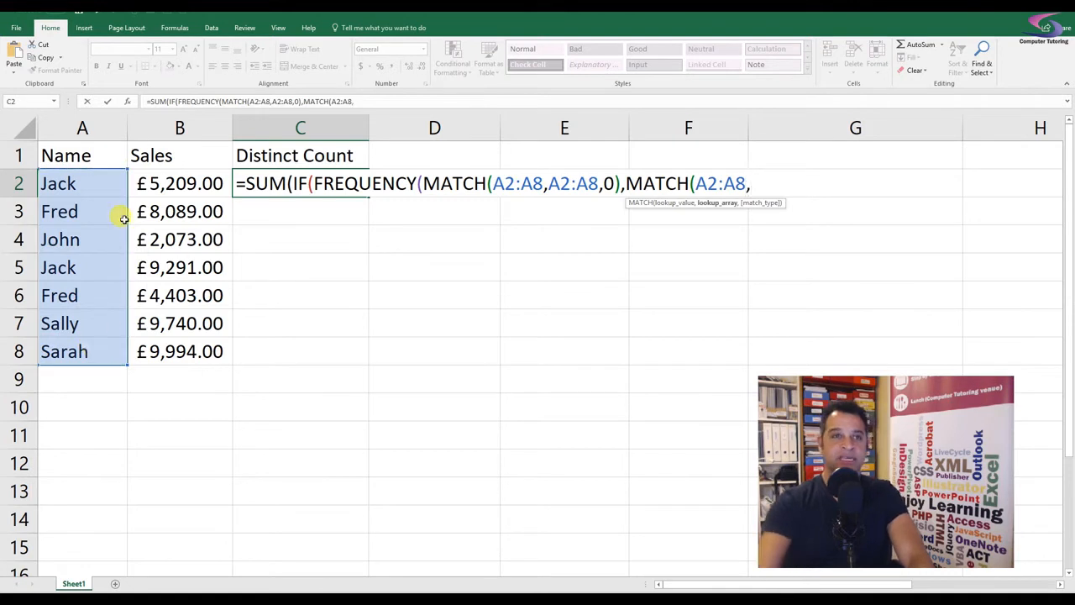
drag(86, 179, 80, 346)
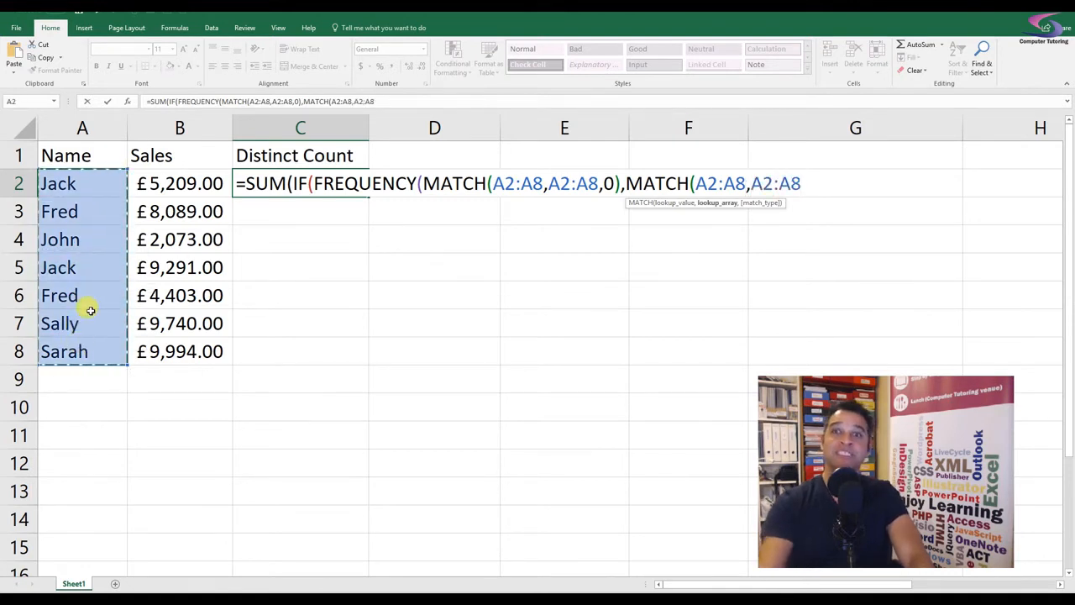
text(,0))
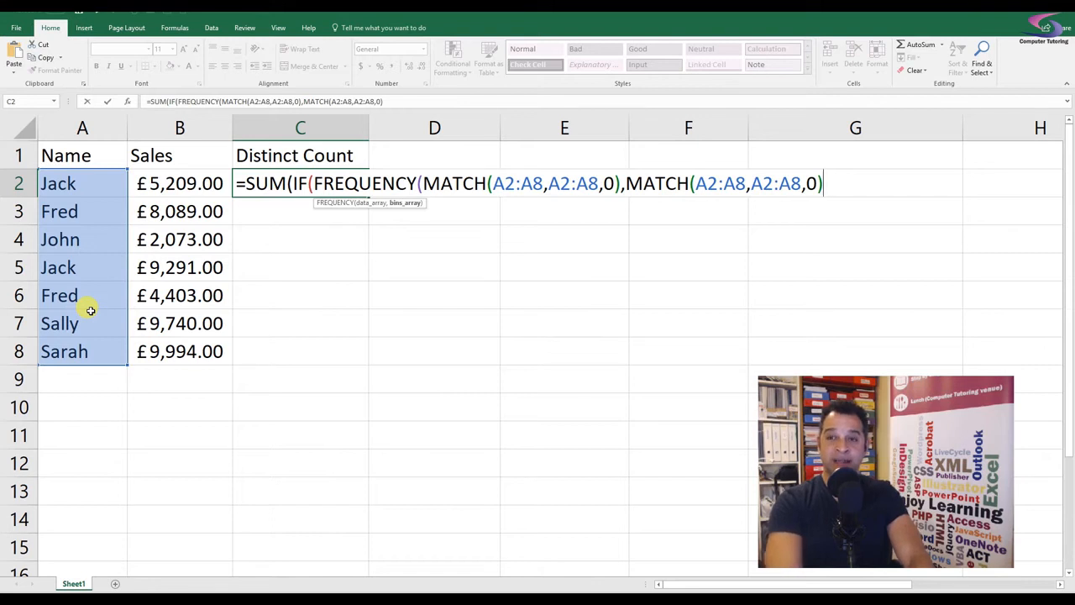
text())
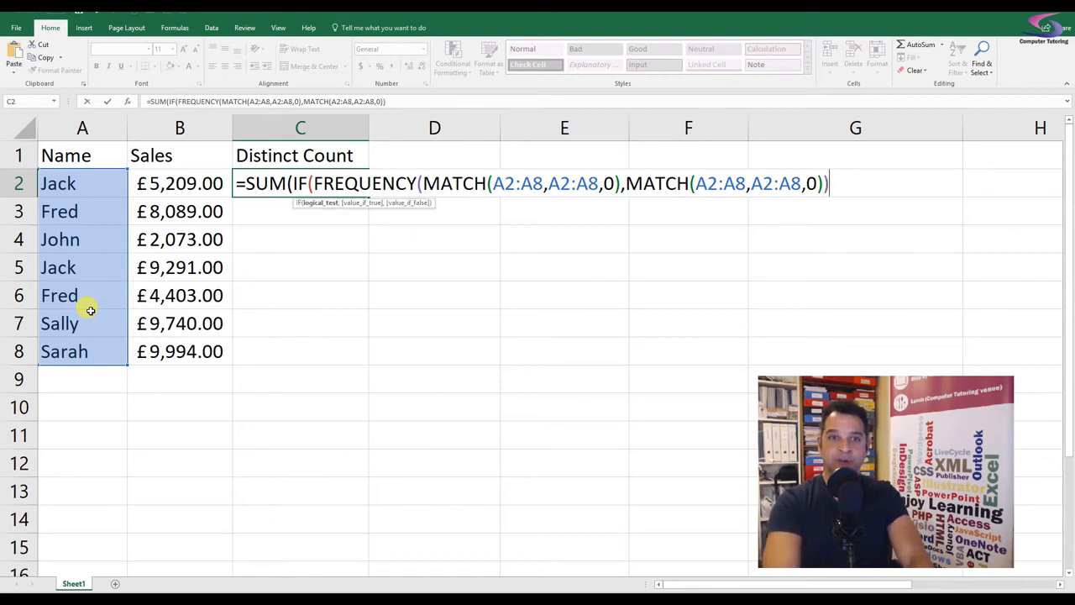
Complete the IF test with >0 and a true value of 1, close the IF and SUM functions, and enter the formula in C2.
text(>0)
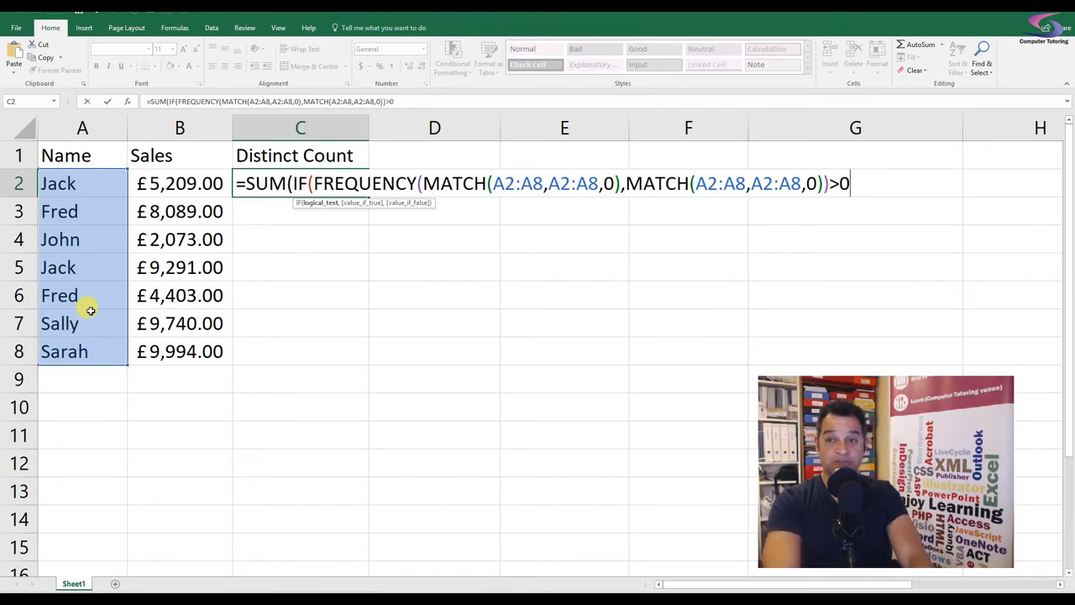
text(,)
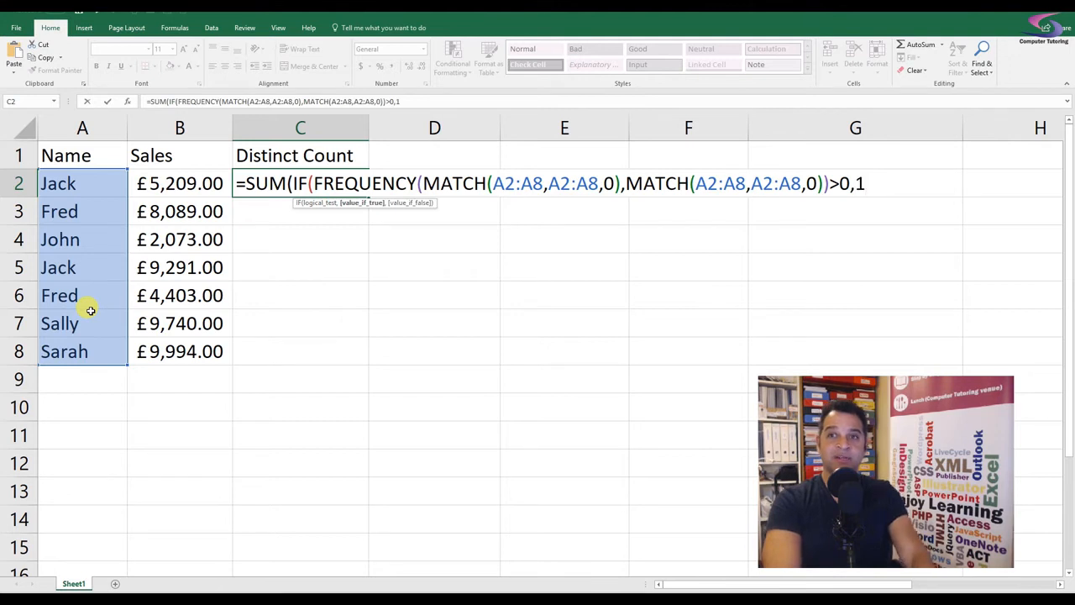
text(1)))
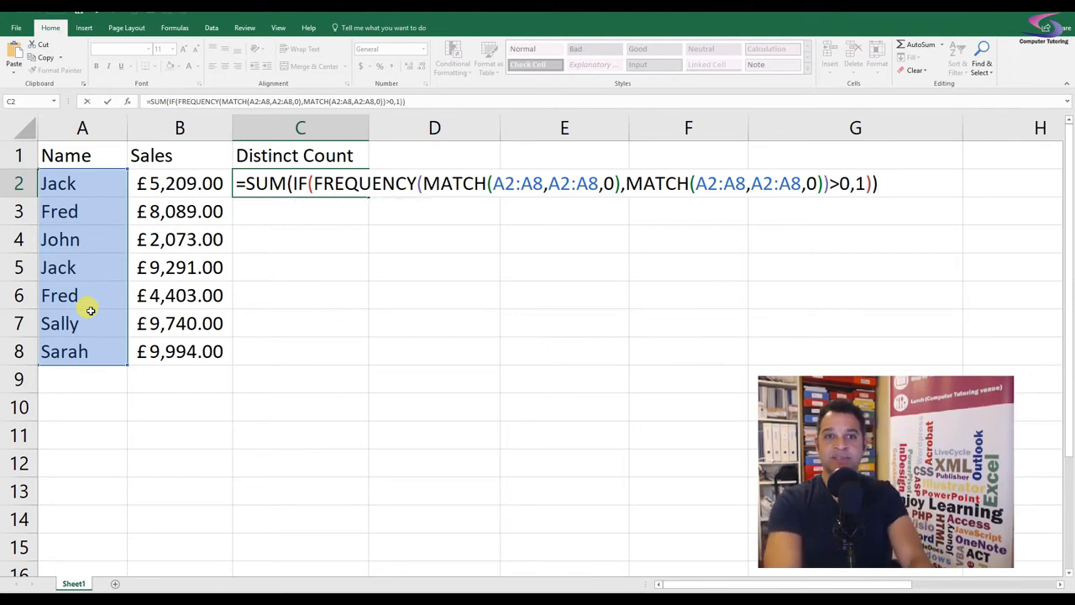
key(Return)
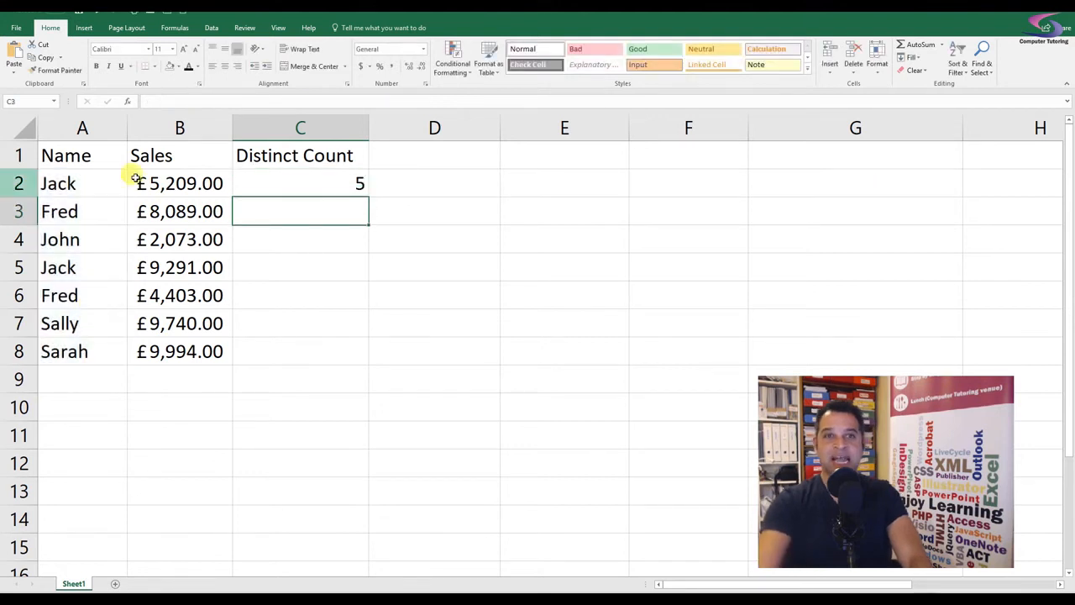
Make all the A2:A8 references in the C2 formula absolute as $A$2:$A$8.
click(279, 183)
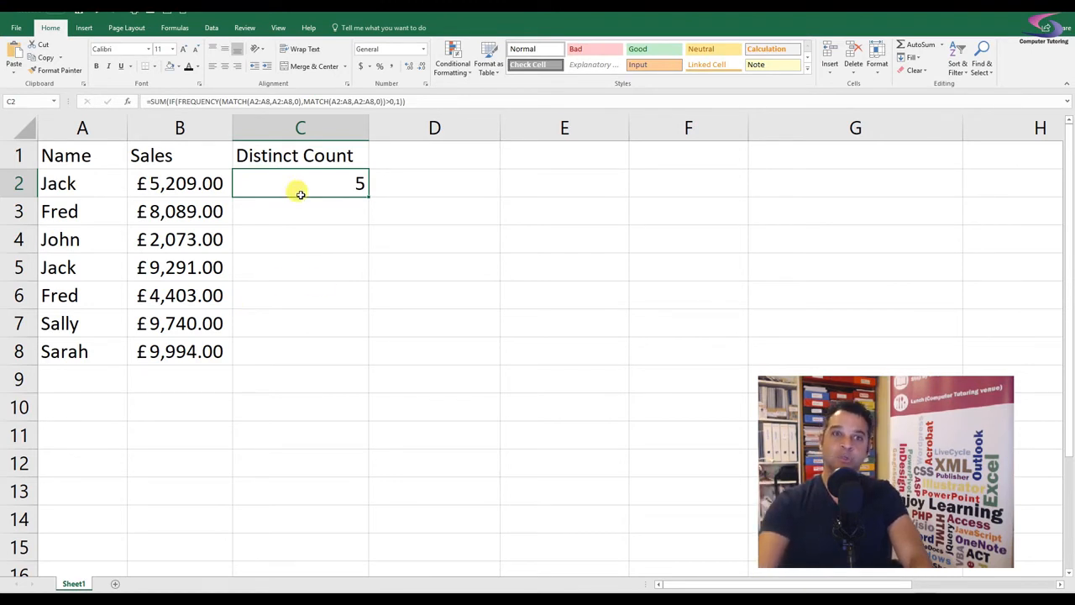
click(411, 101)
drag(412, 101, 115, 99)
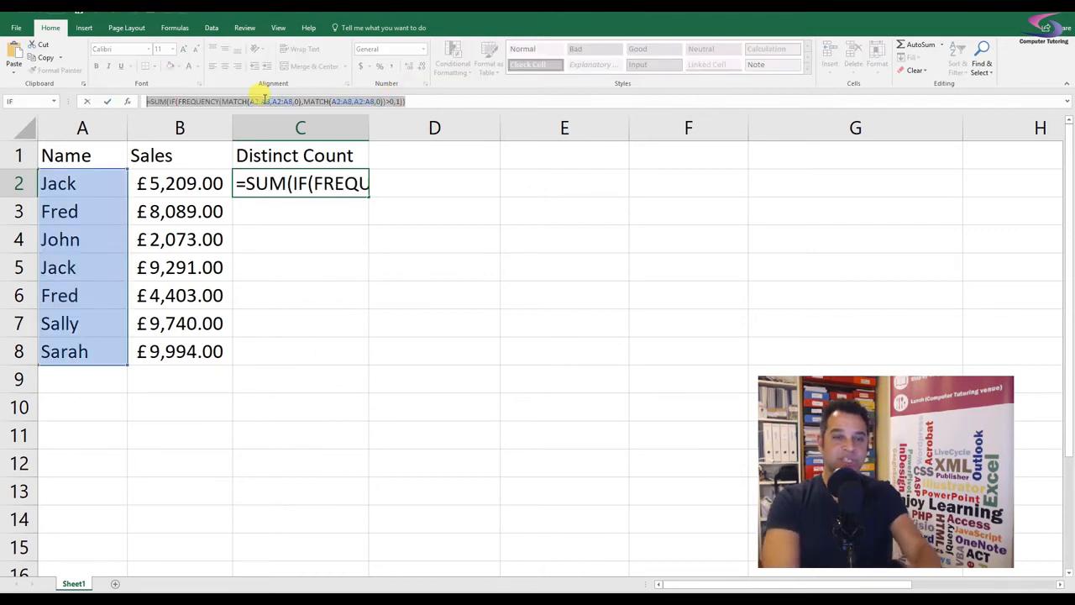
key(F4)
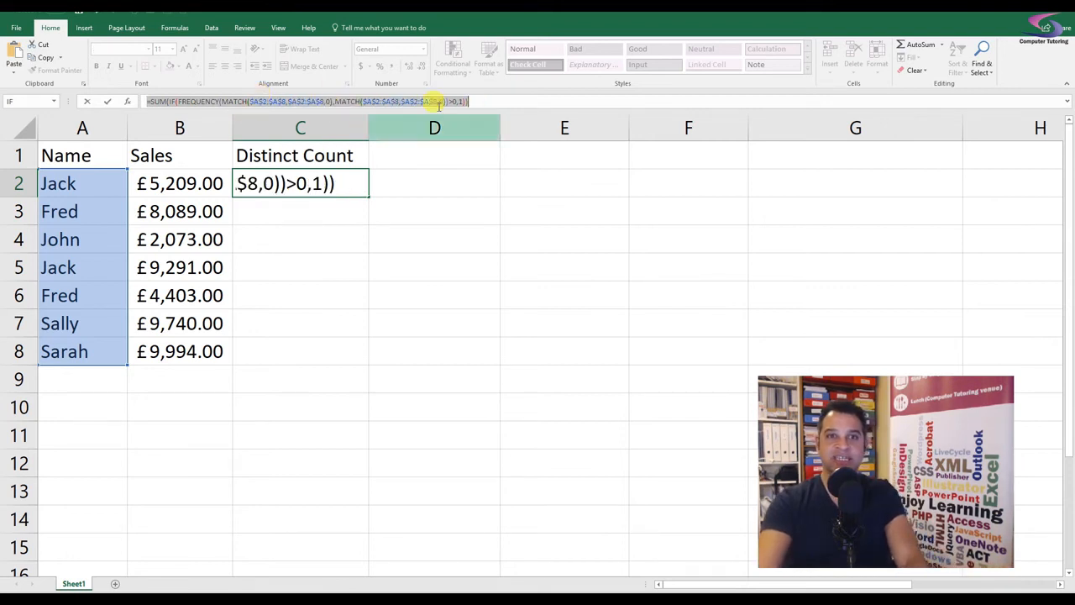
key(Return)
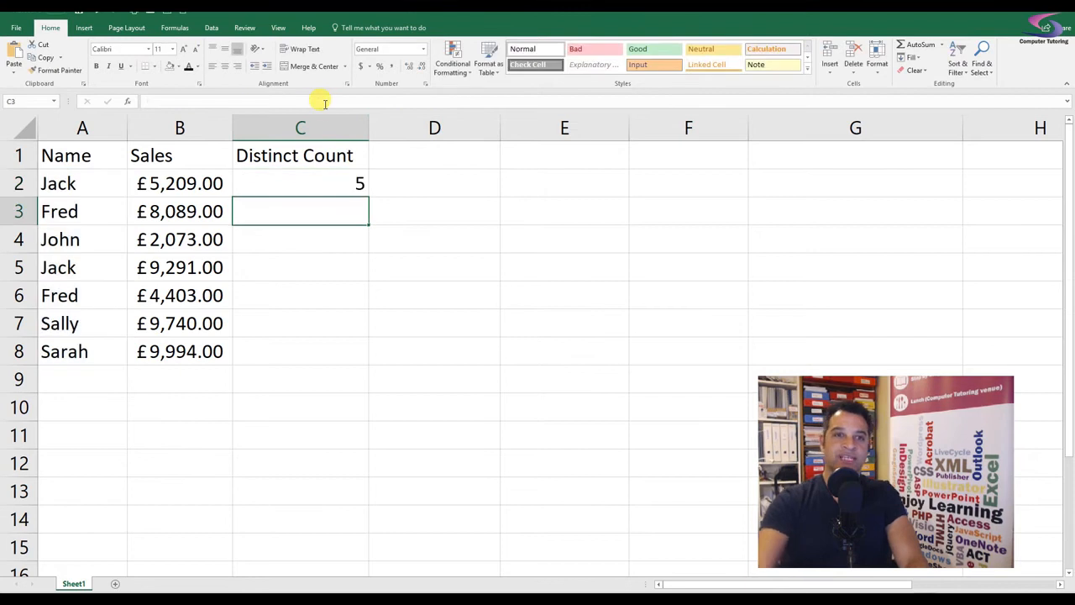
Fill the distinct count formula from C2 down to C8.
click(336, 187)
double_click(366, 196)
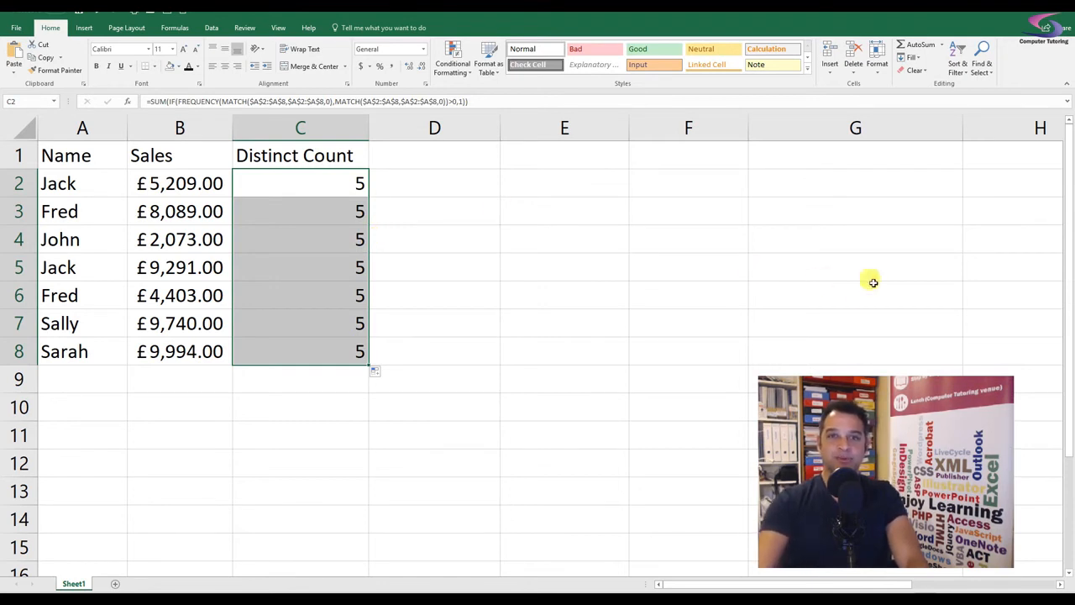
drag(856, 384, 146, 385)
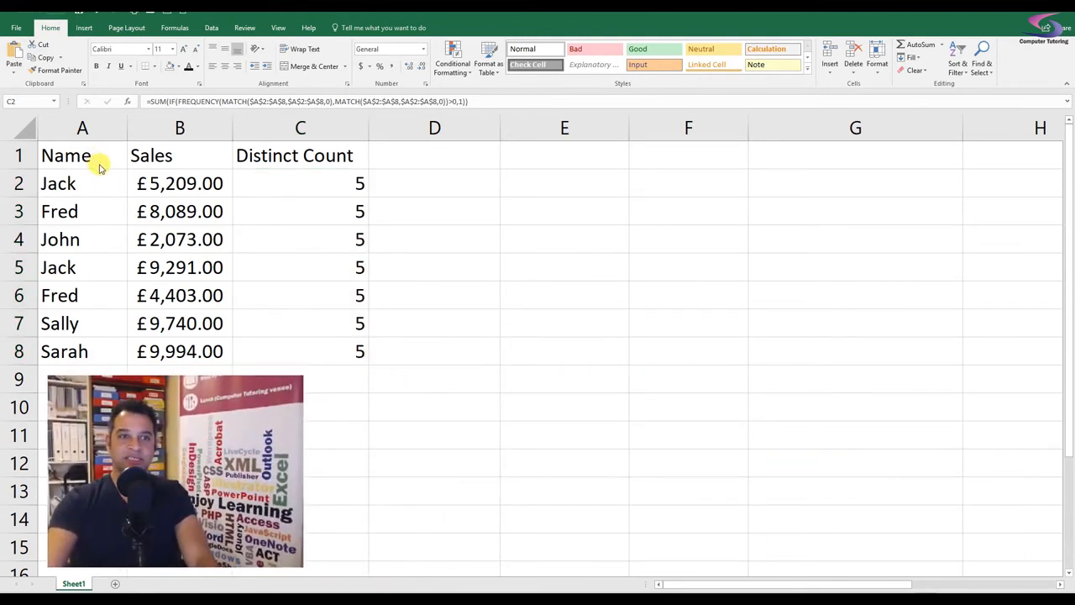
Create a PivotTable from the range A1:C8 on the existing worksheet at cell E1.
click(172, 212)
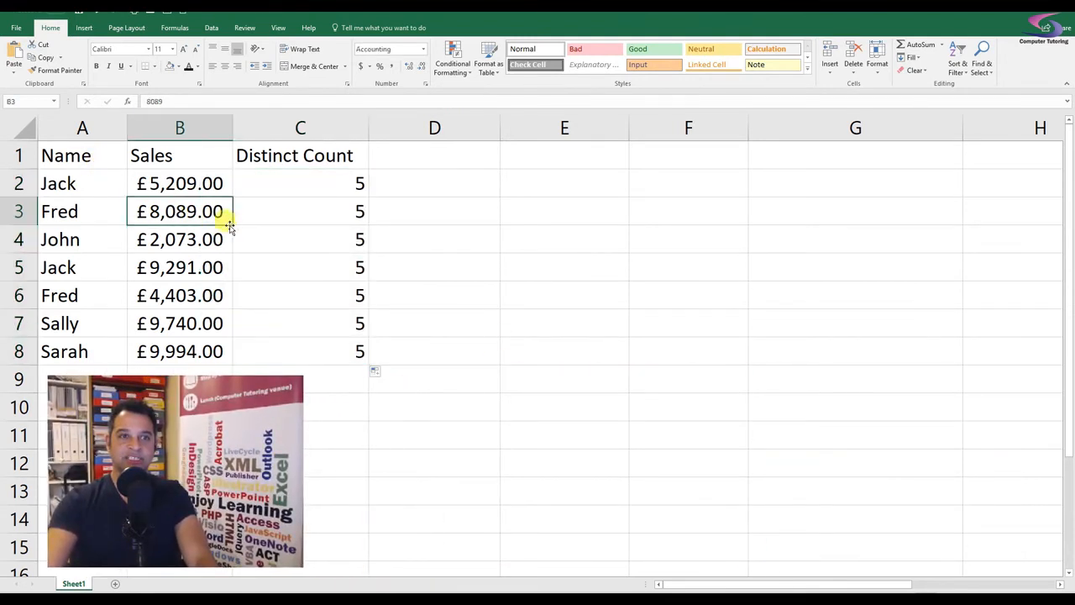
click(84, 29)
click(18, 56)
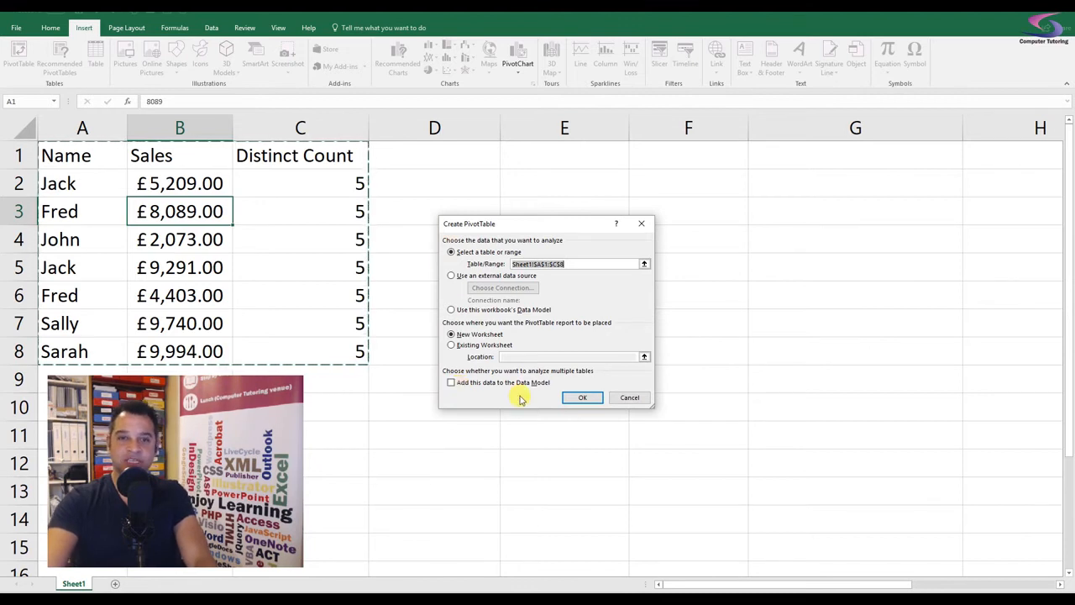
click(454, 346)
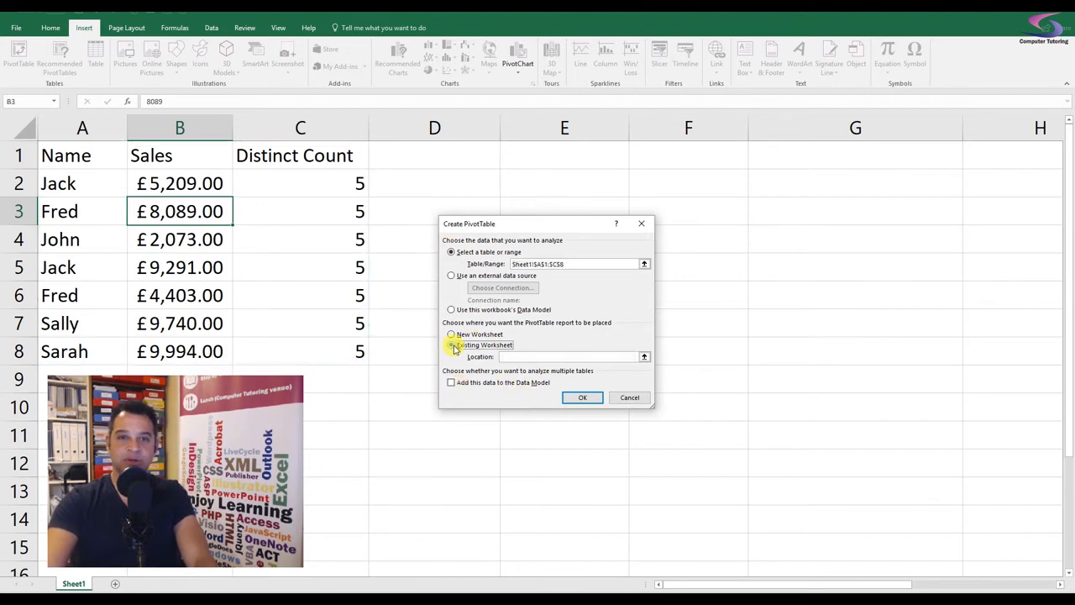
click(564, 155)
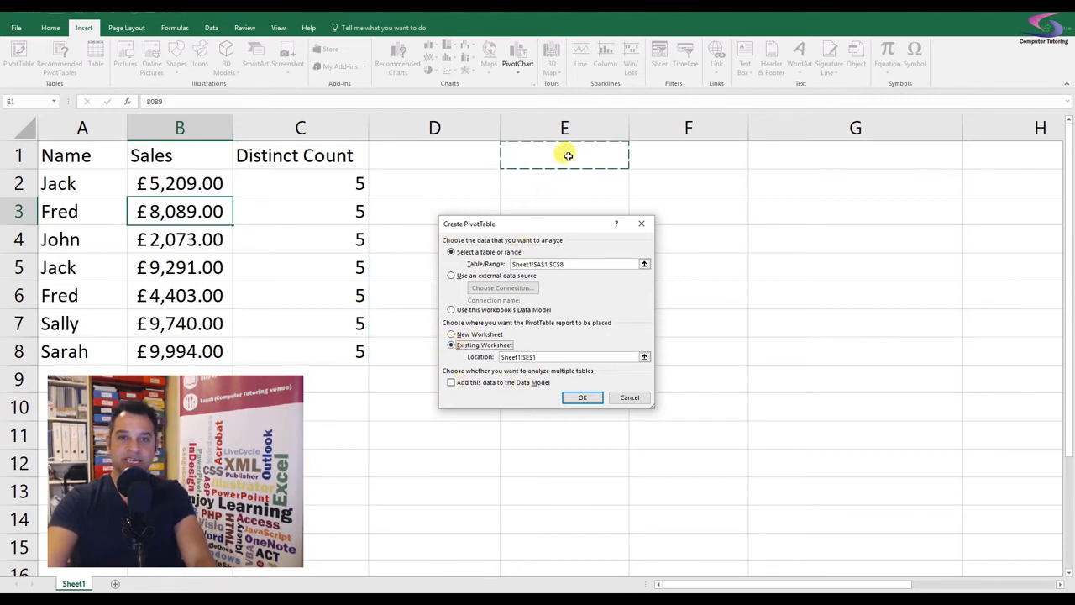
click(588, 398)
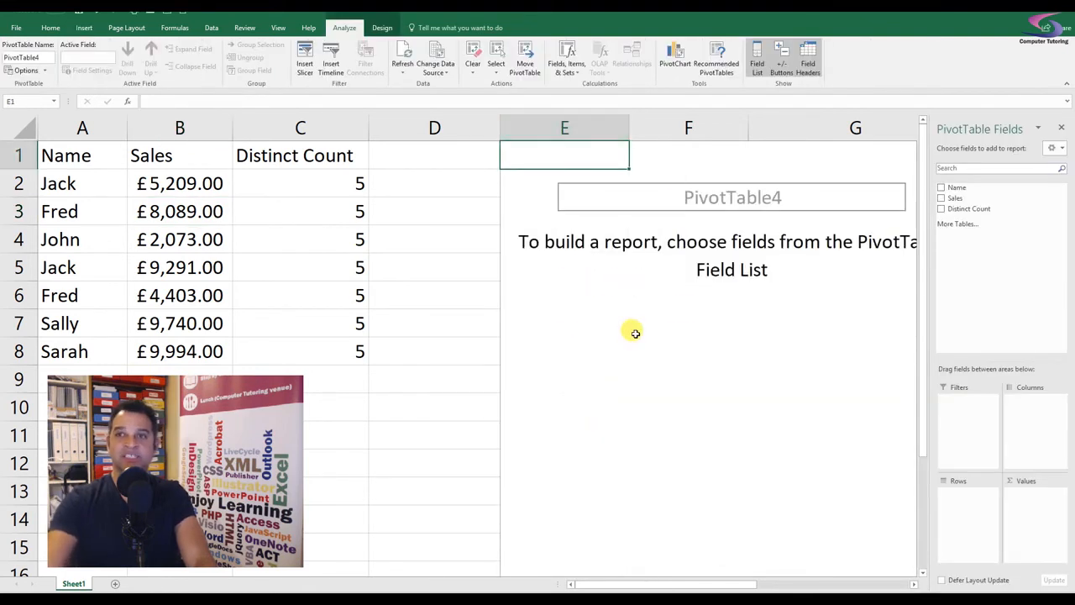
Use Name as the PivotTable's rows and Distinct Count as its values, summarized by Average.
drag(955, 187, 966, 493)
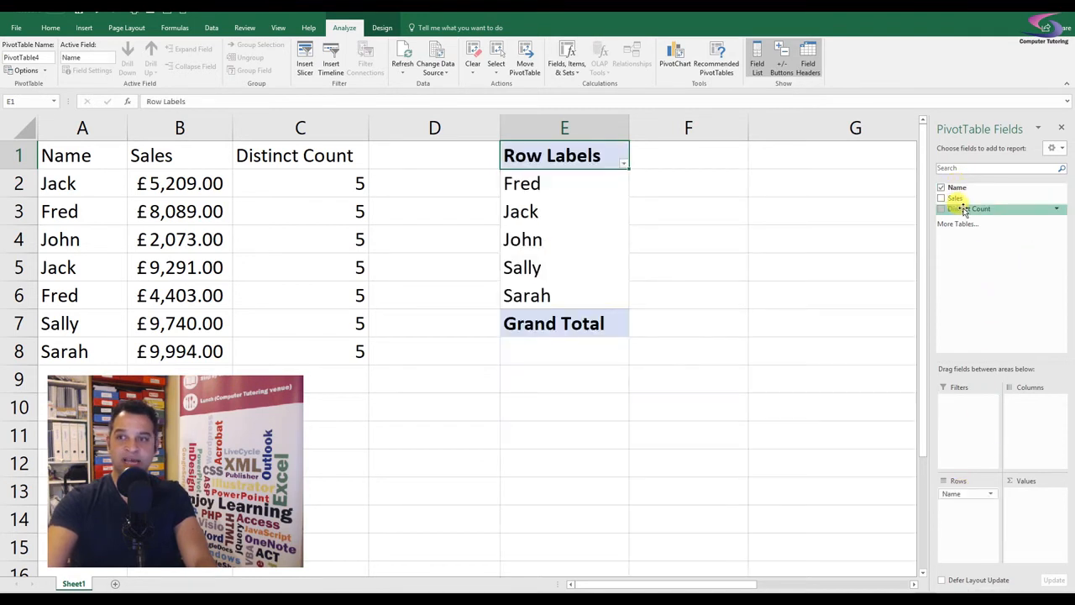
drag(960, 209, 1033, 500)
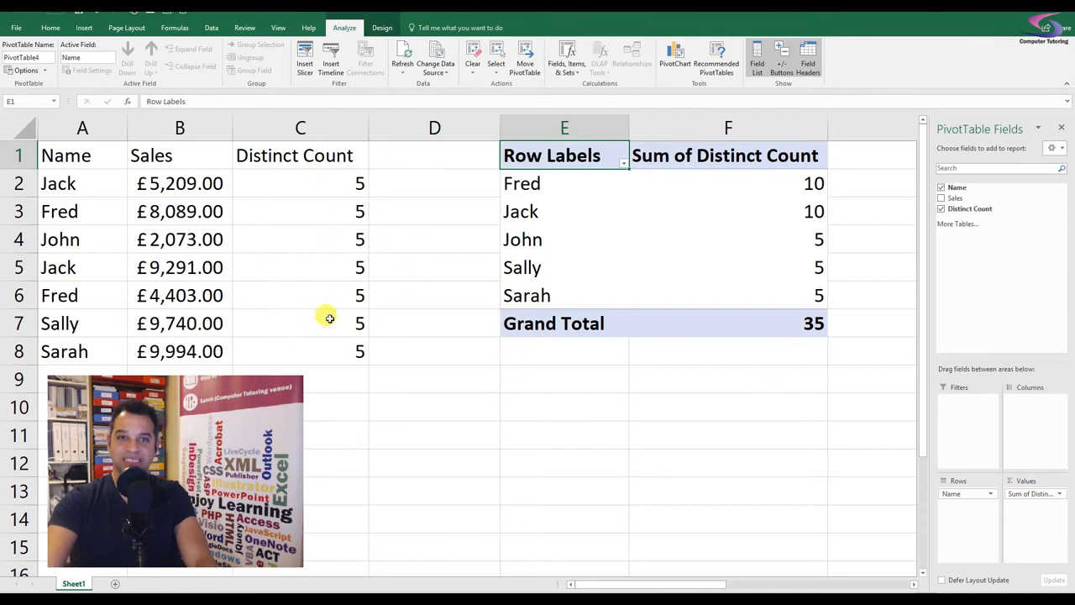
click(1058, 494)
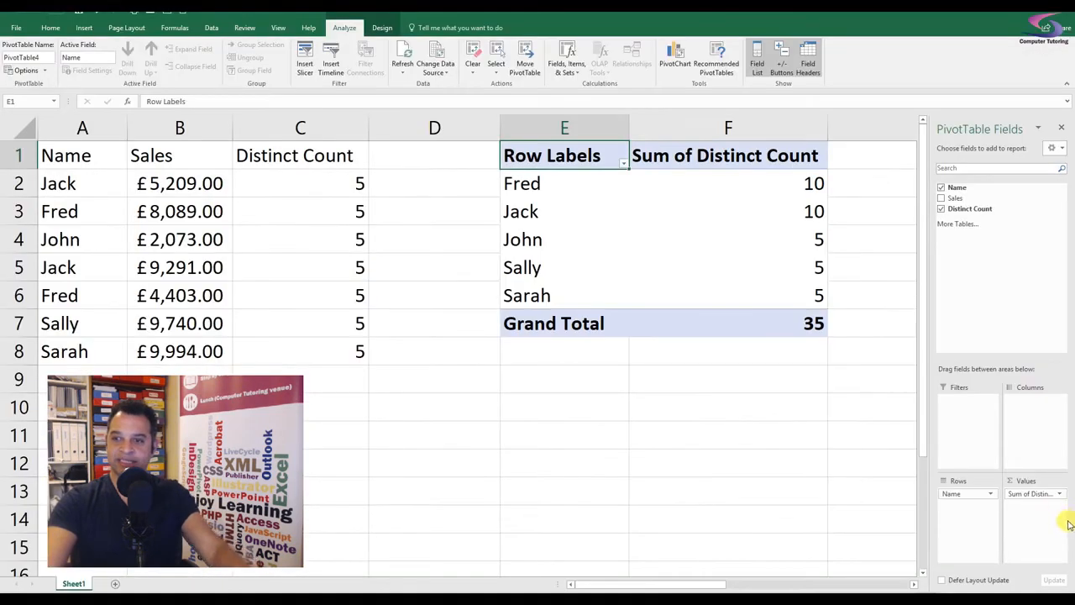
click(1039, 482)
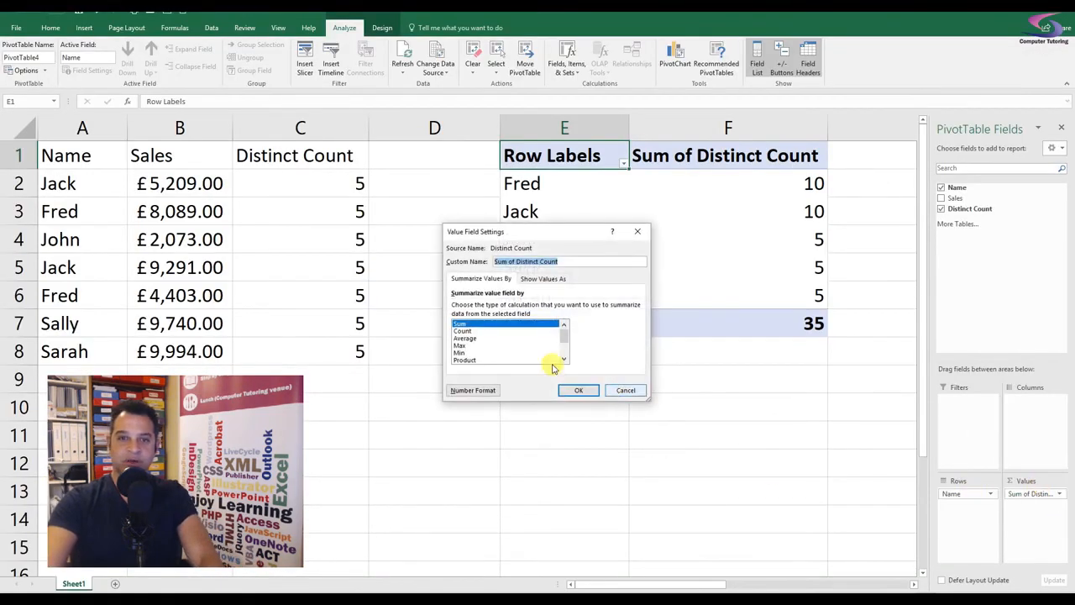
click(490, 338)
click(577, 390)
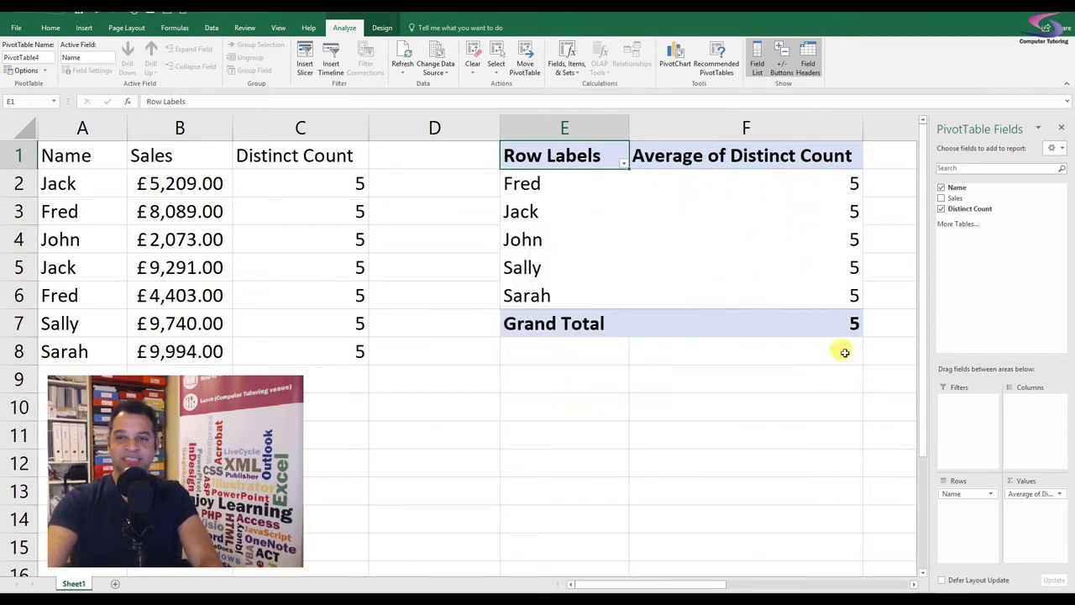
Blank out the PivotTable's value heading in F1 and narrow column F to a width of about 4.14.
click(740, 155)
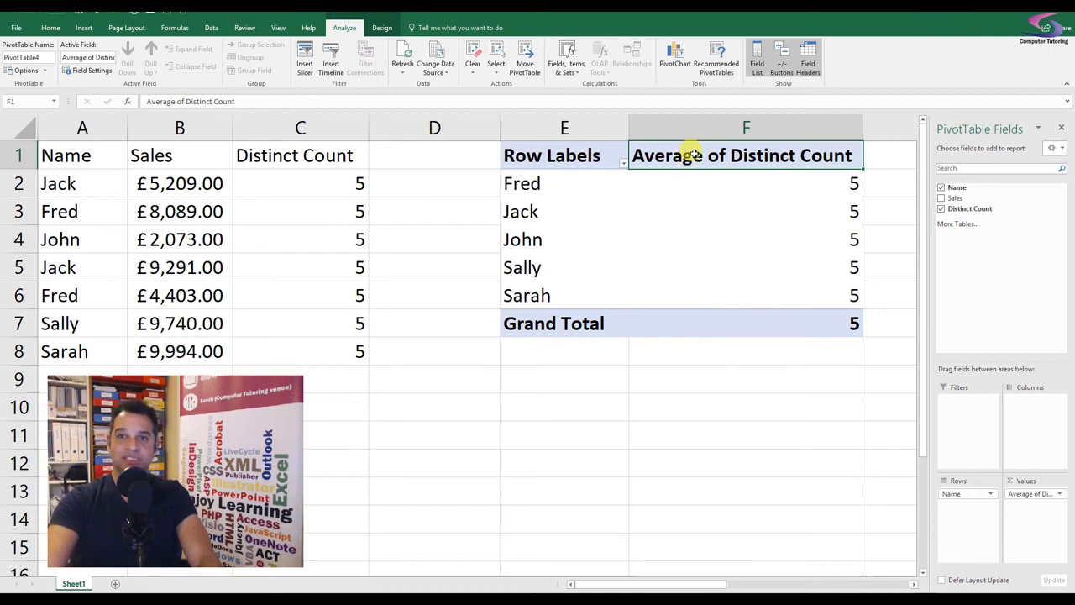
key(Return)
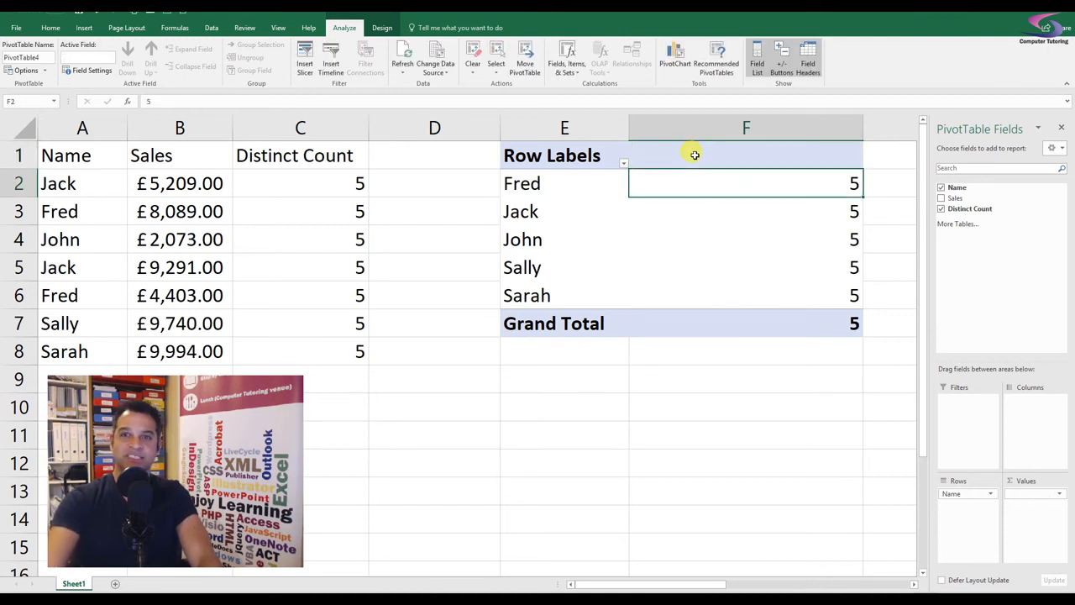
drag(863, 122, 677, 117)
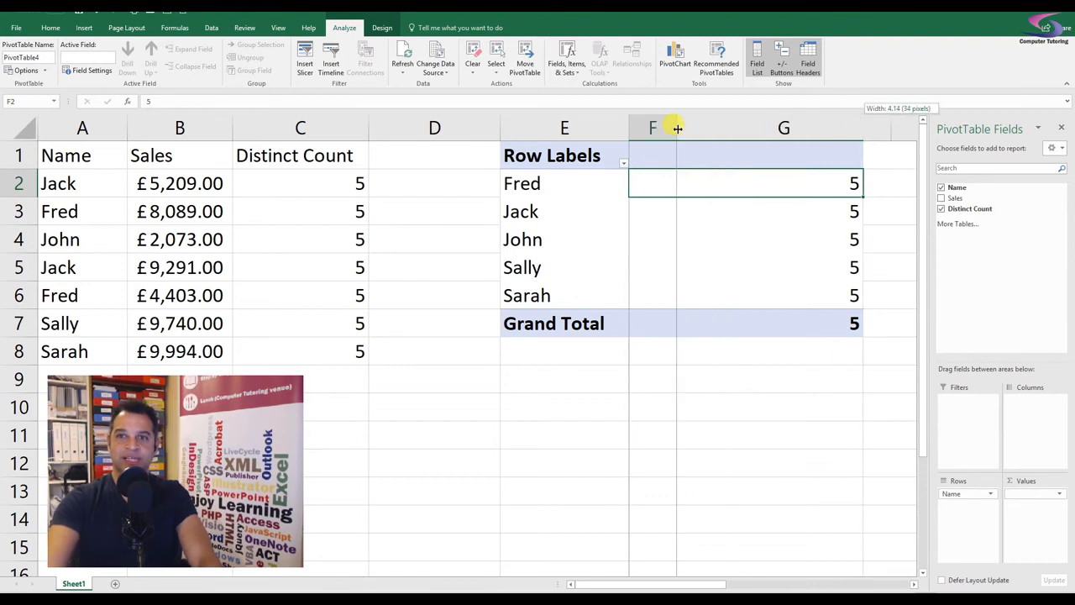
Hide the per-name values in F2:F6 by giving them a white font colour, leaving the Grand Total as it is.
drag(667, 185, 658, 293)
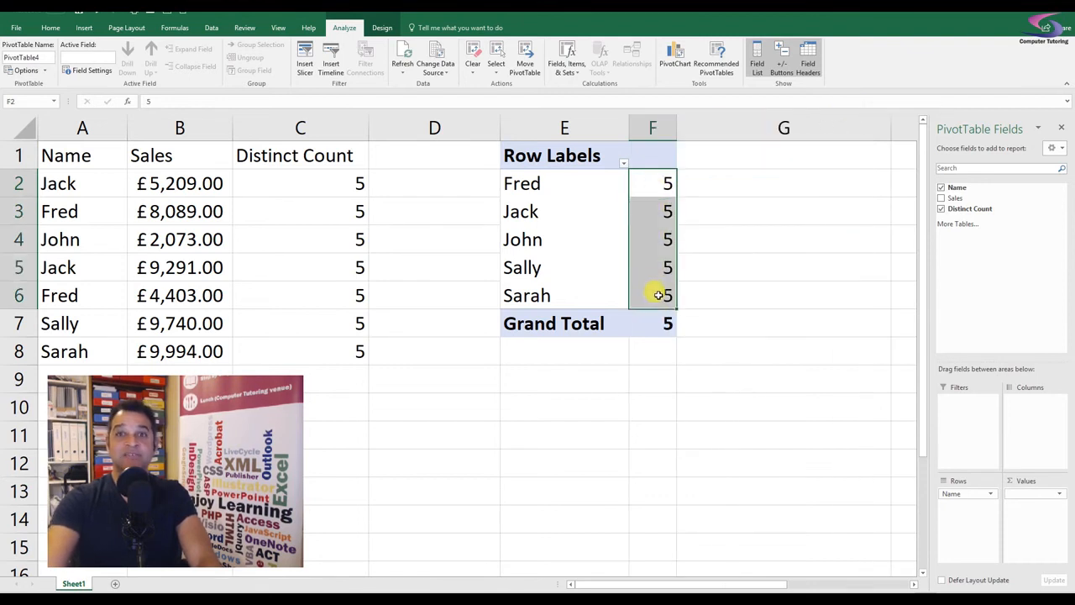
click(51, 27)
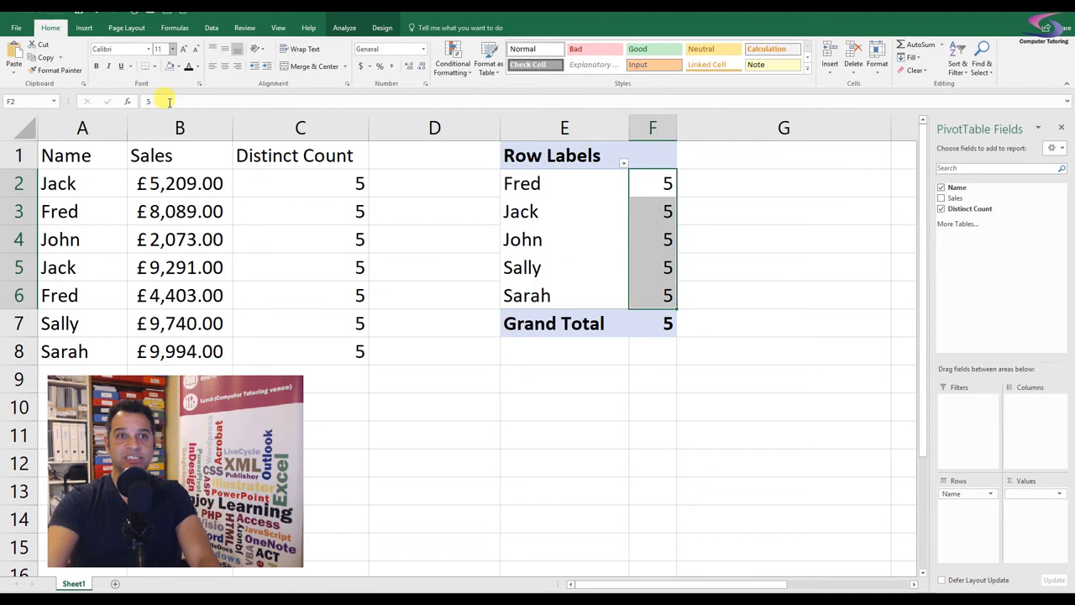
click(195, 66)
click(191, 103)
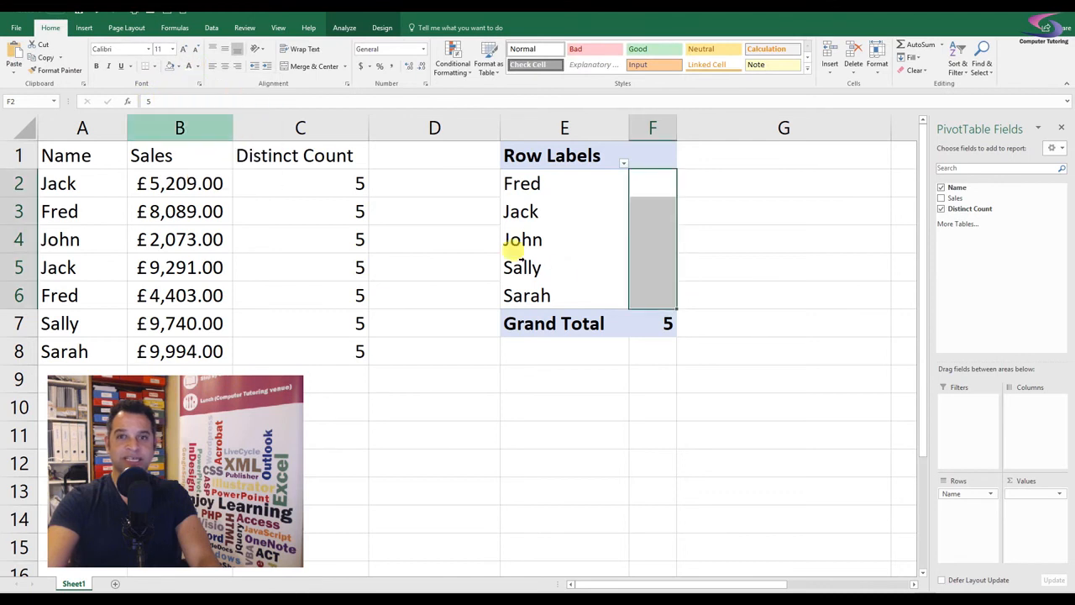
click(704, 251)
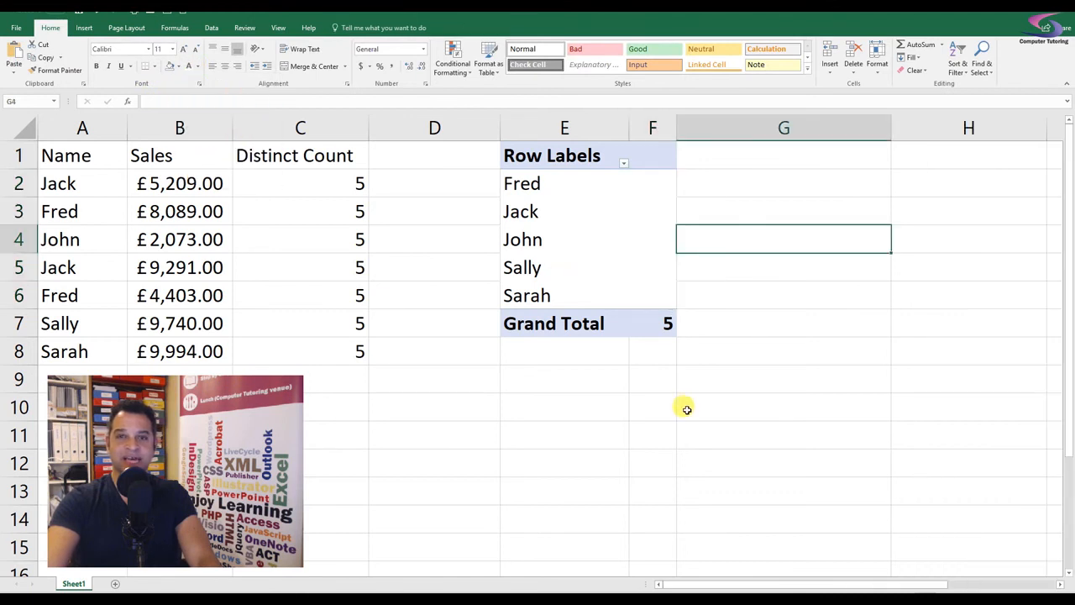
Add Sales to the PivotTable's values as a sum and give its per-name values in G2:G6 the Automatic font colour.
click(554, 216)
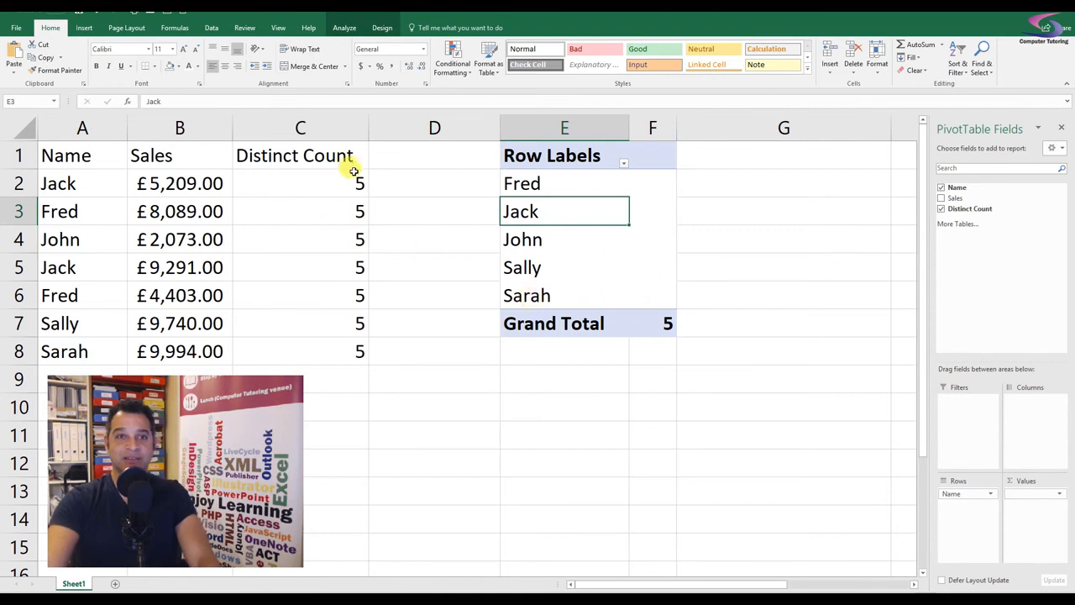
drag(955, 200, 1029, 504)
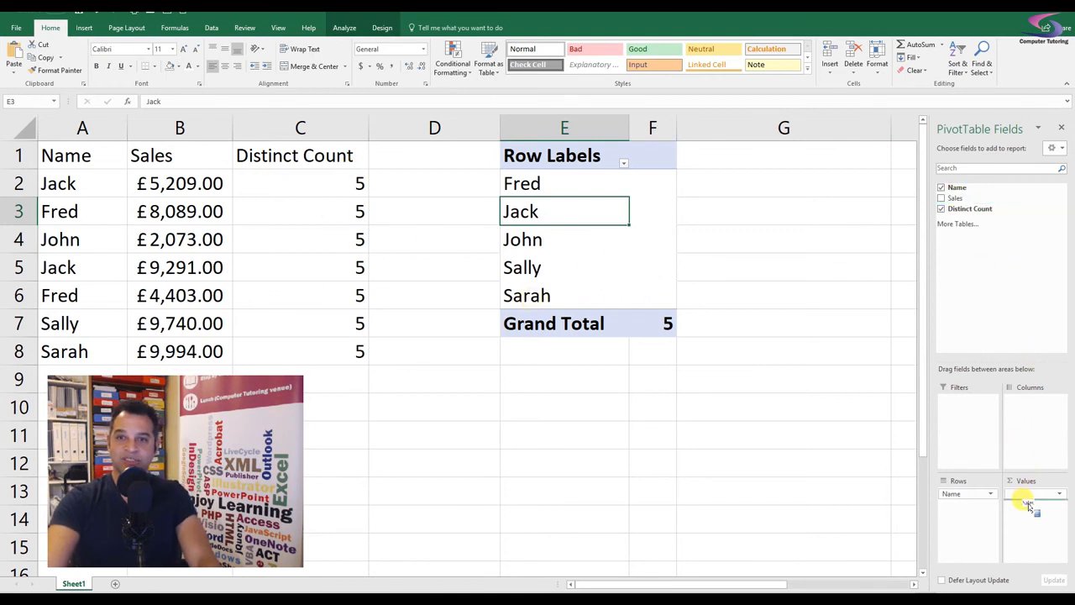
drag(1028, 503, 1028, 503)
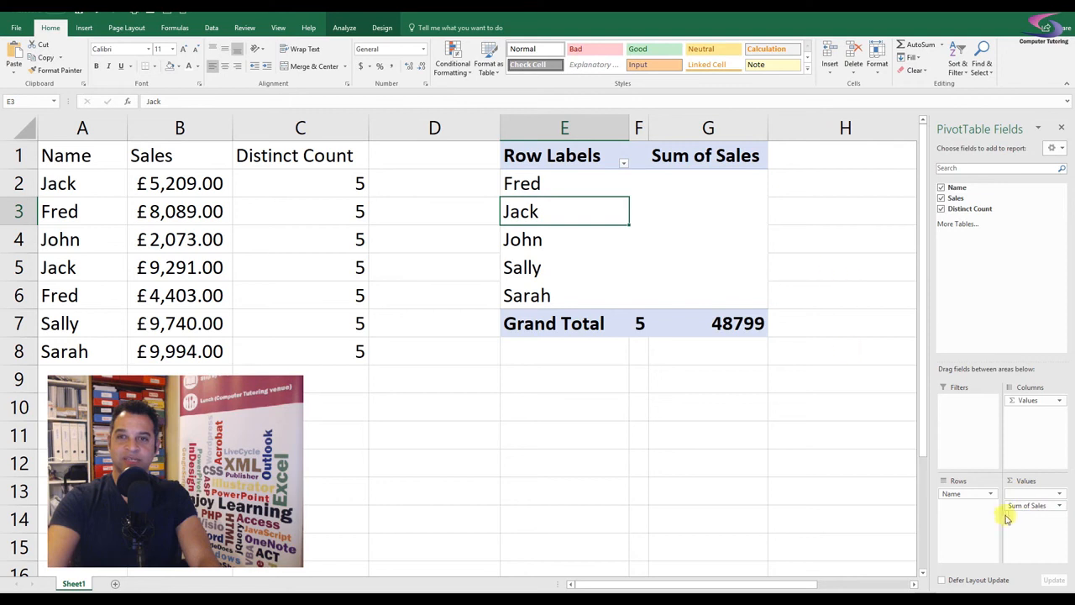
drag(715, 180, 718, 297)
click(198, 66)
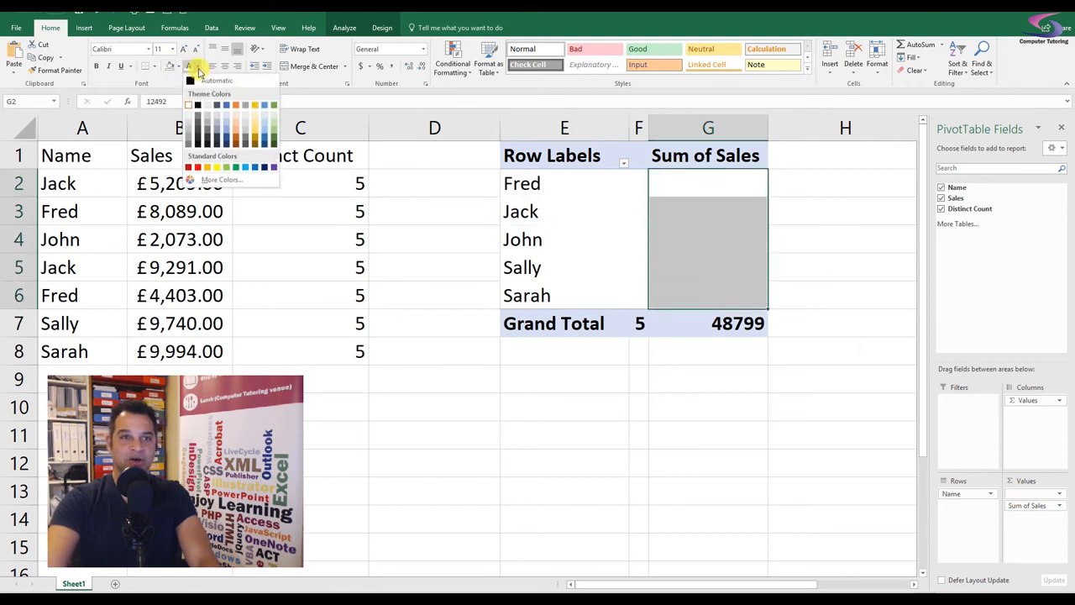
click(193, 79)
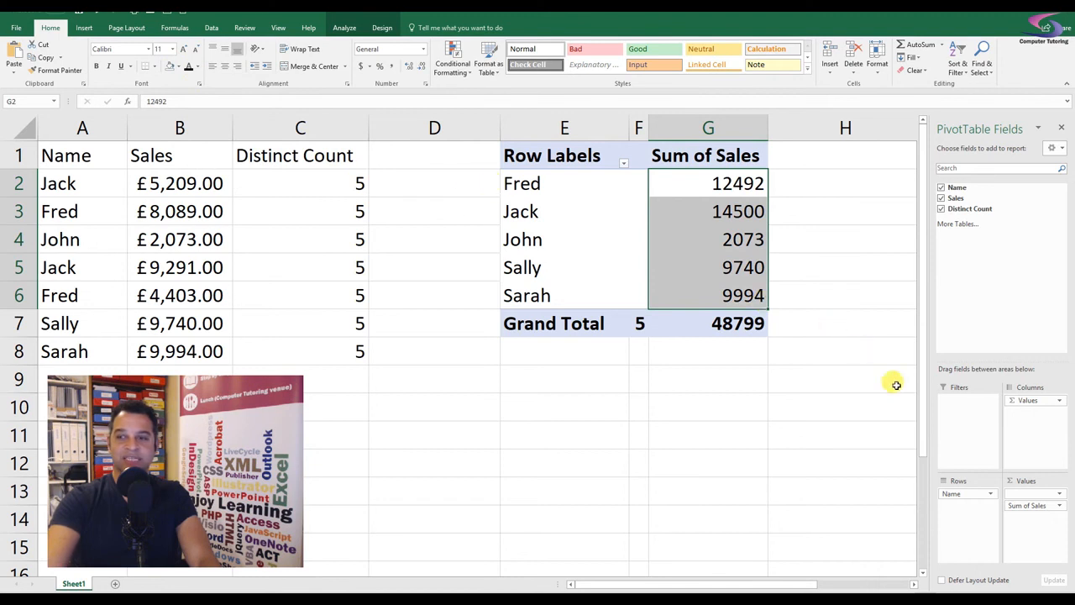
Format the Sum of Sales value field as Accounting with the £ English (United Kingdom) symbol.
click(1061, 507)
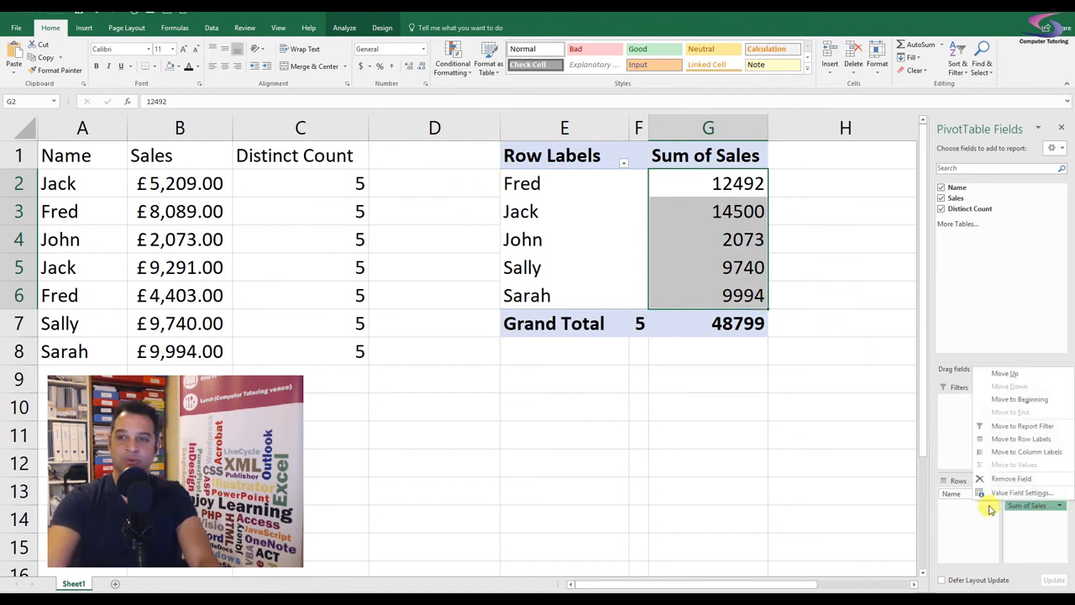
click(991, 494)
click(465, 391)
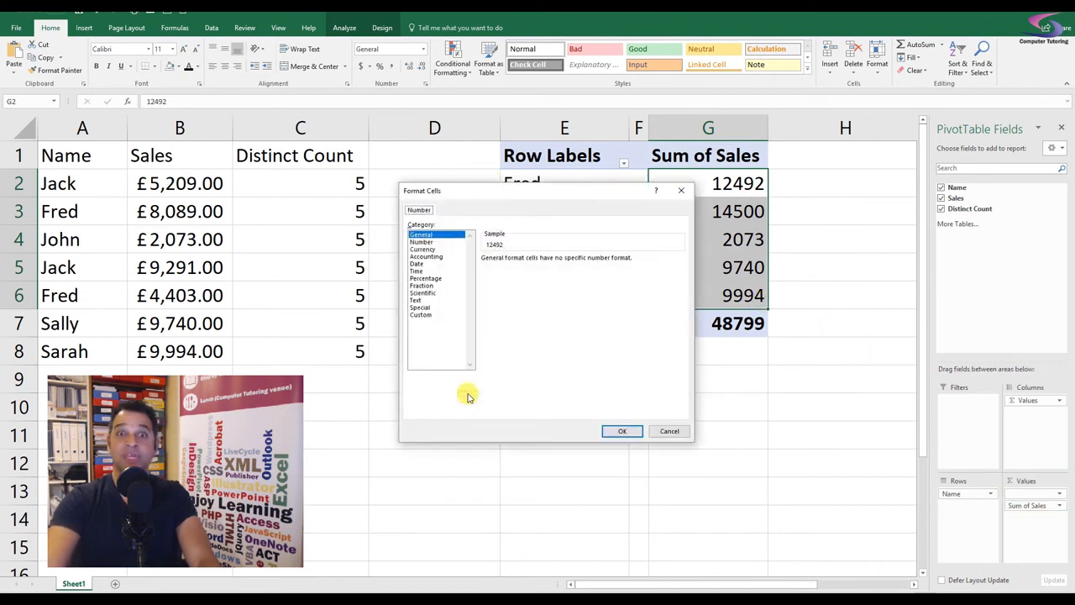
click(425, 257)
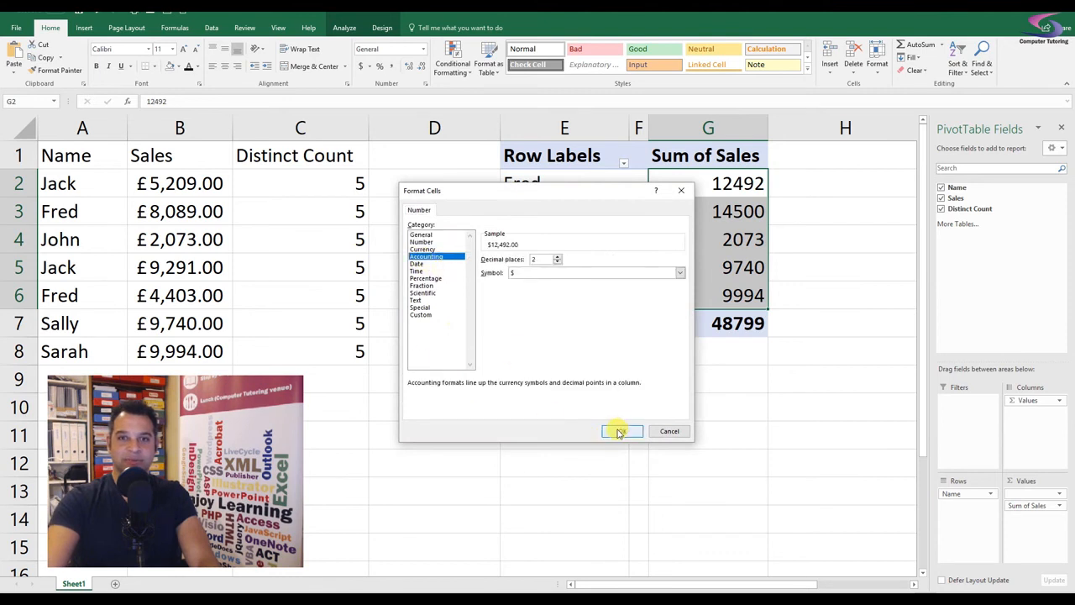
click(680, 273)
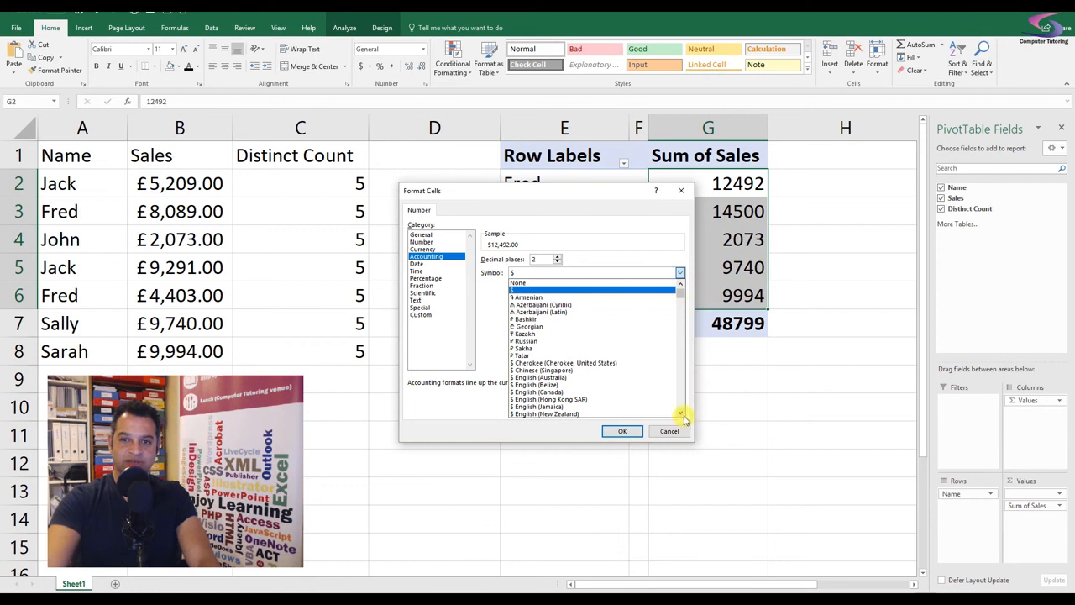
scroll(682, 416, down, 4)
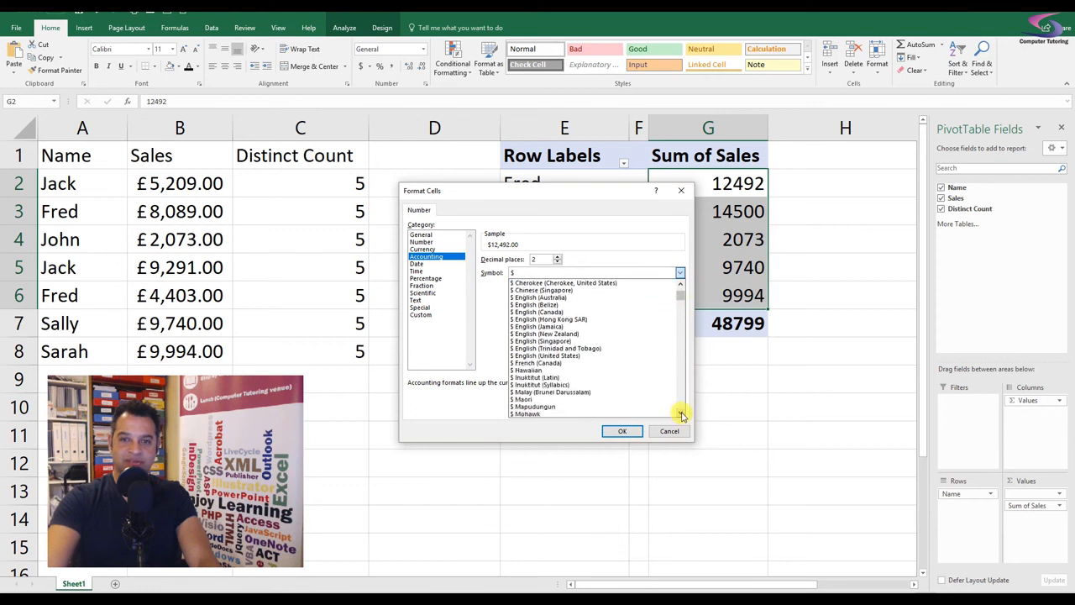
scroll(683, 415, down, 15)
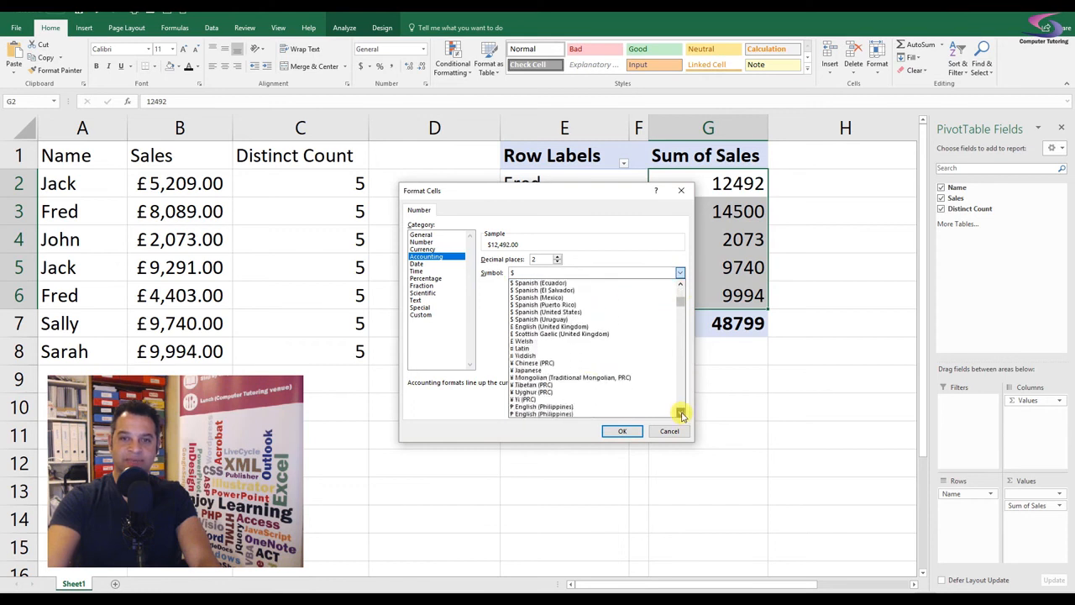
click(569, 329)
click(623, 433)
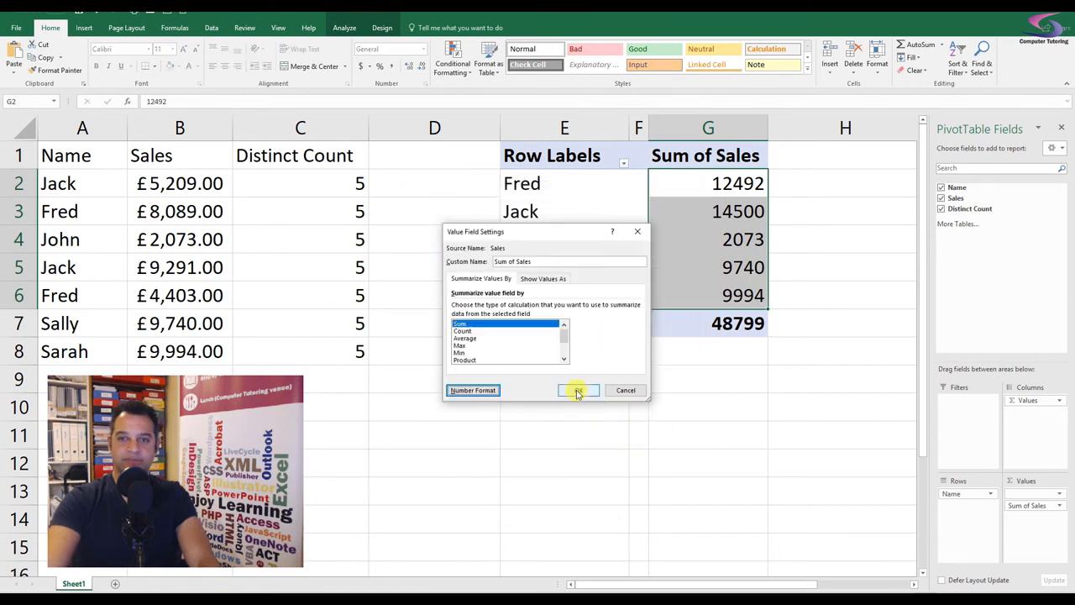
click(581, 390)
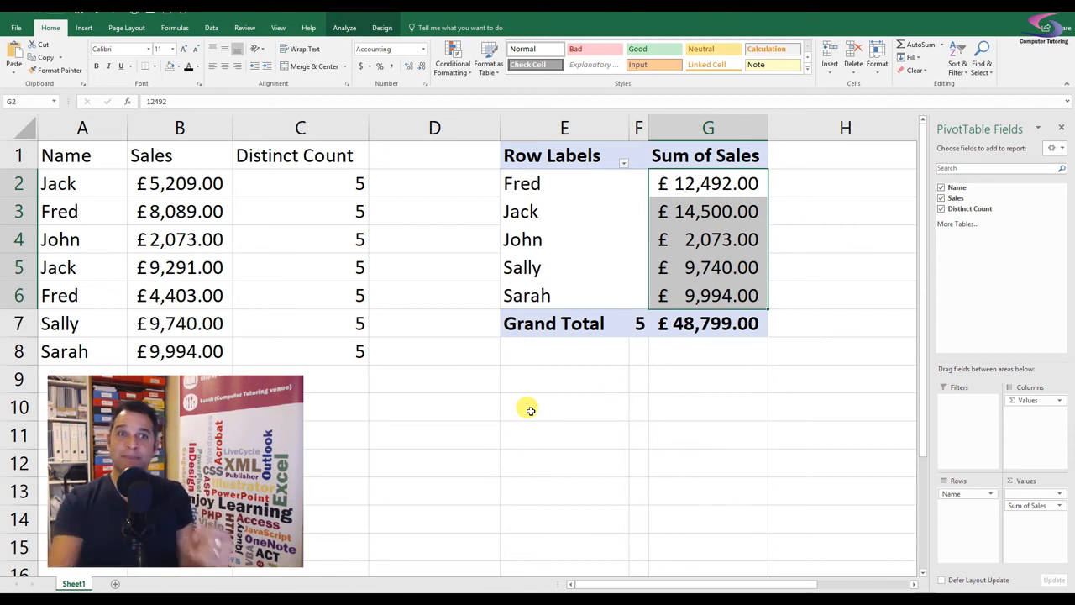
click(226, 212)
click(84, 29)
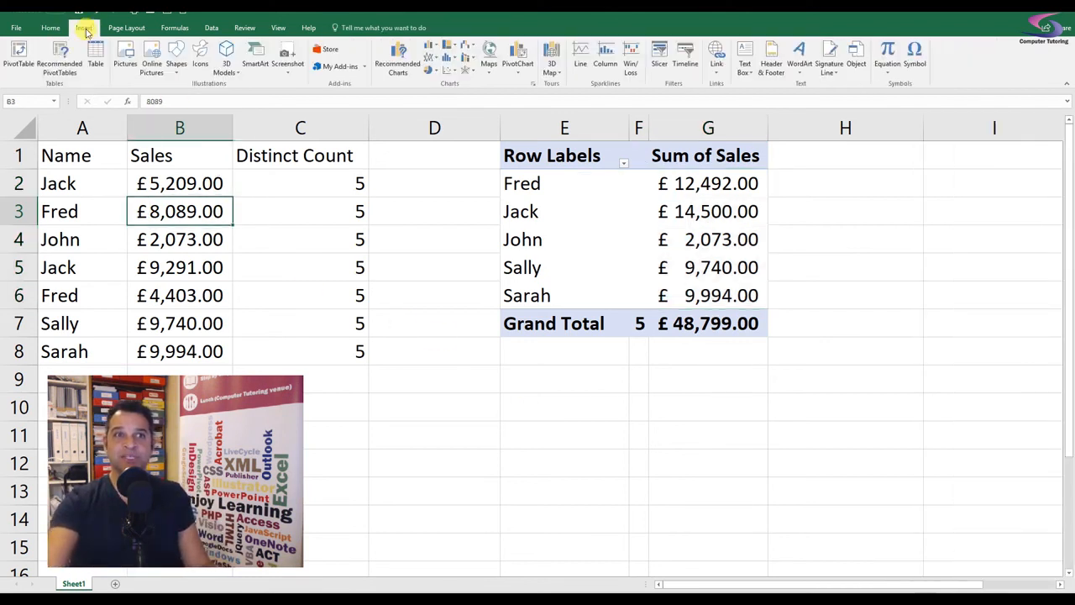
click(19, 57)
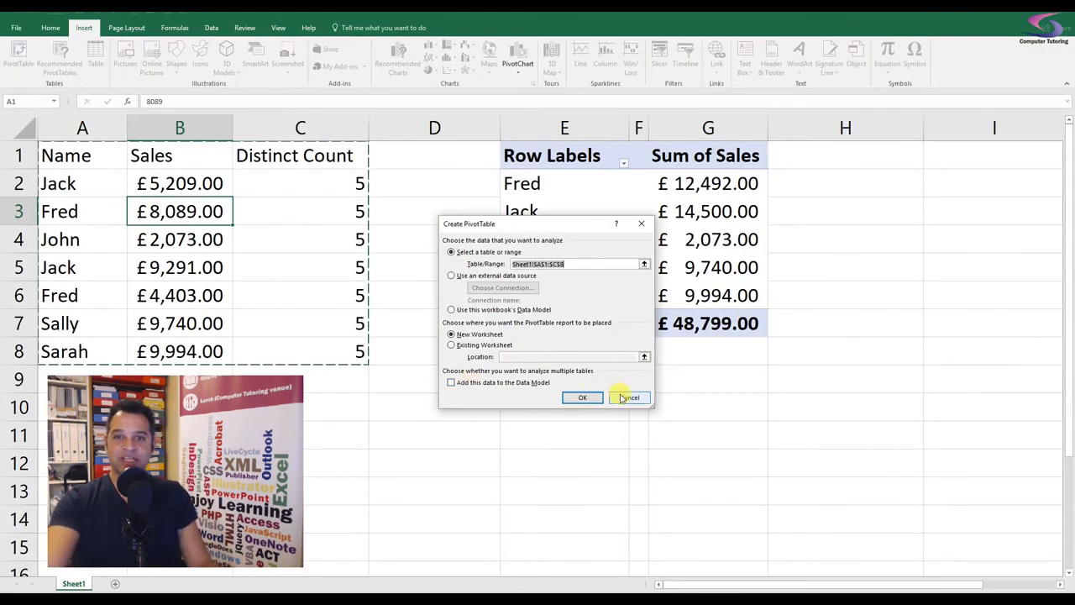
click(622, 398)
Examine the nested SUM, IF, FREQUENCY and MATCH formula in cell C2.
click(298, 176)
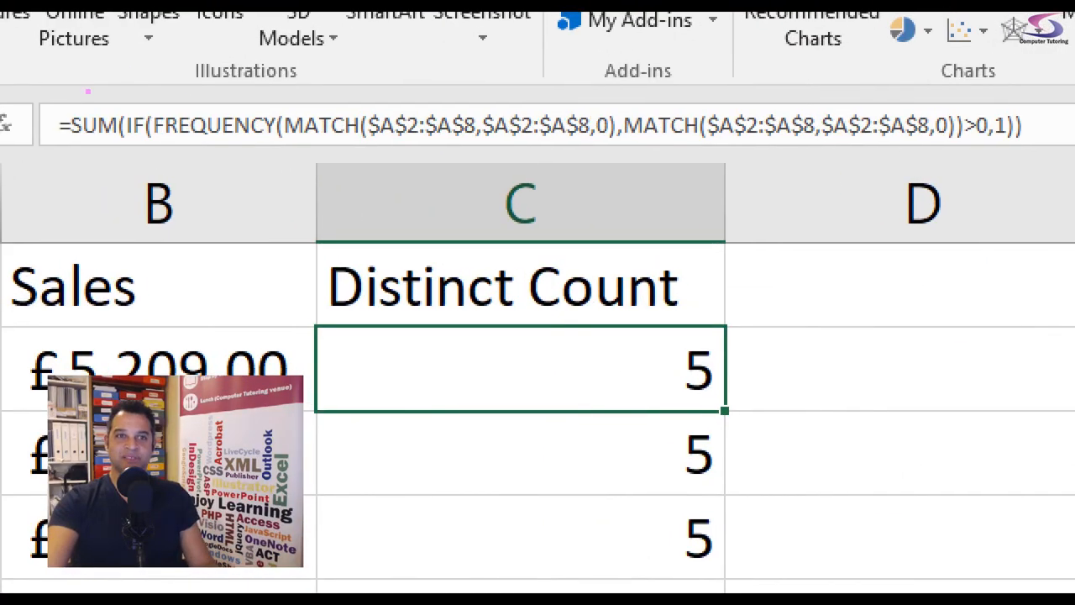
mouse_move(49, 98)
mouse_down()
mouse_move(711, 201)
mouse_move(1040, 158)
mouse_up()
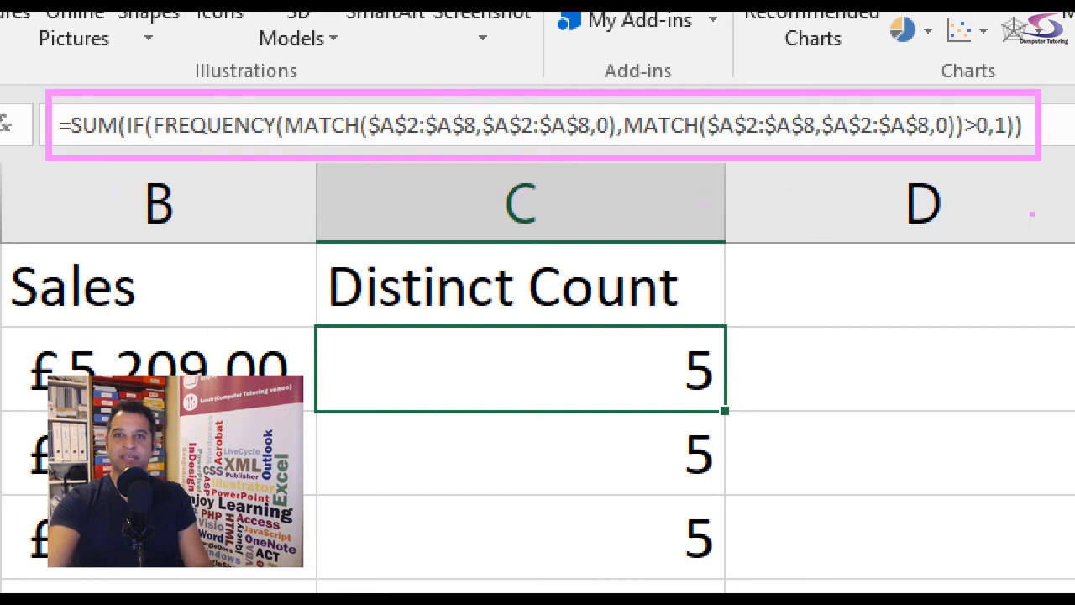